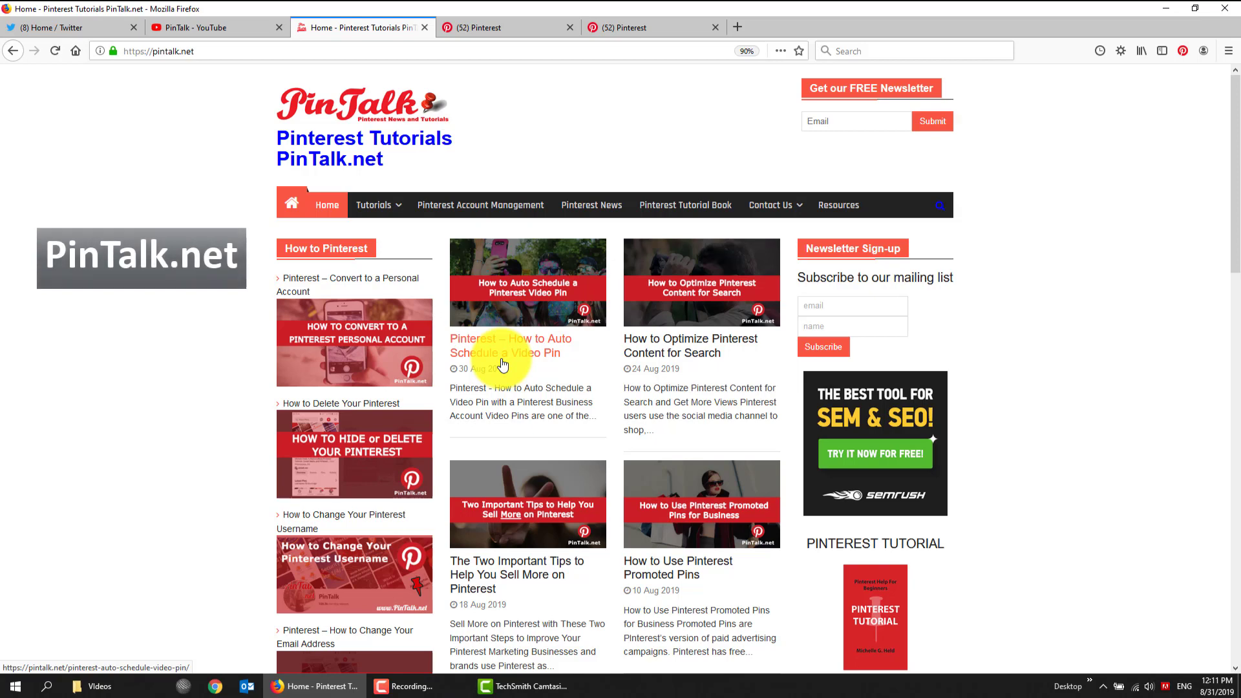
# Step: Switch to the Pinterest tab listing PinTalk.net's 110 boards
pyautogui.click(498, 27)
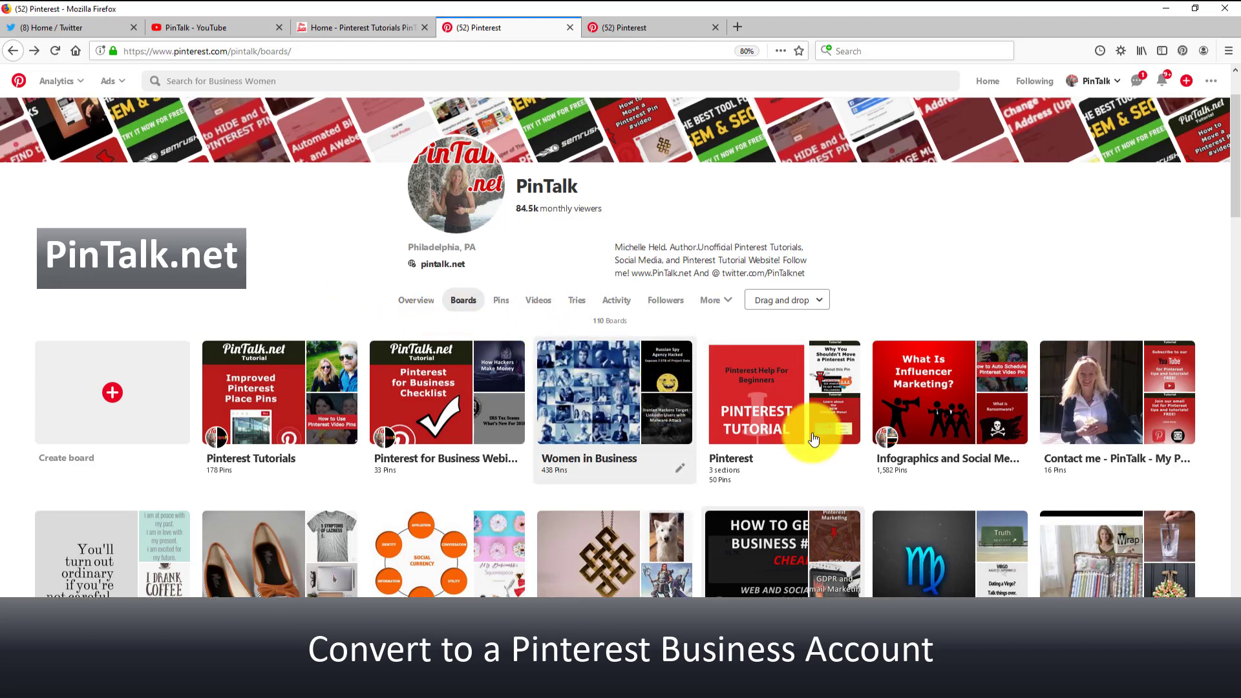
pyautogui.scroll(3, 979, 456)
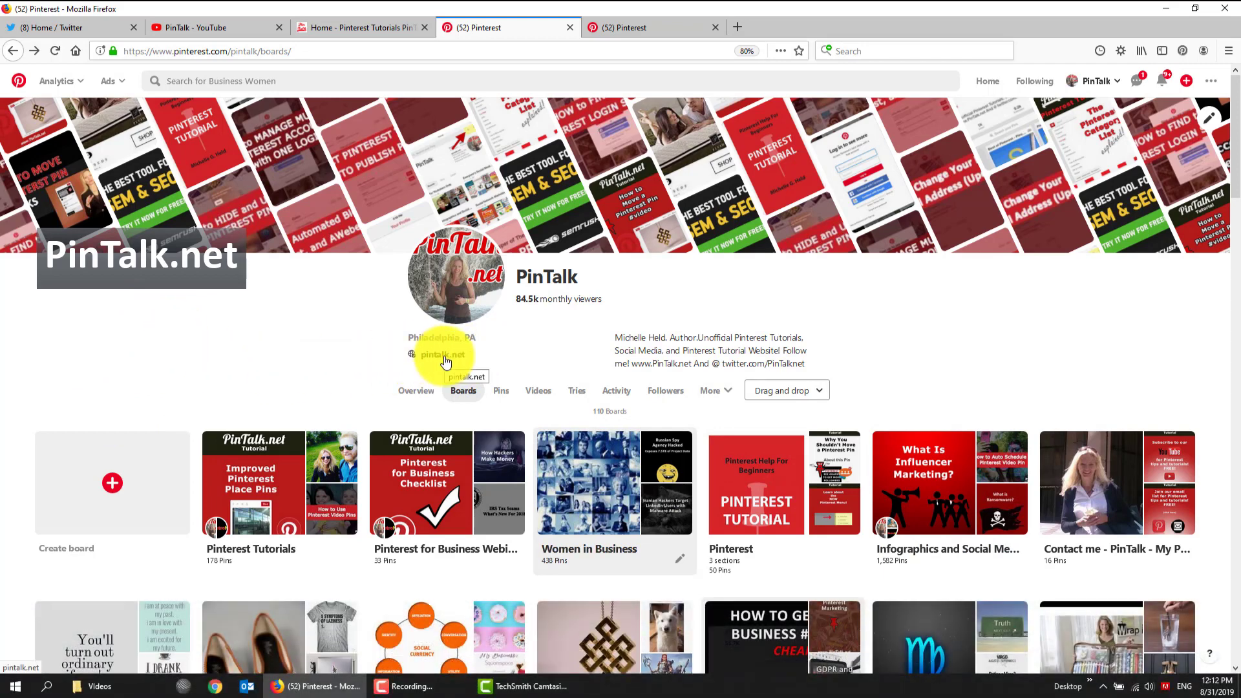
pyautogui.rightClick(446, 359)
pyautogui.click(458, 362)
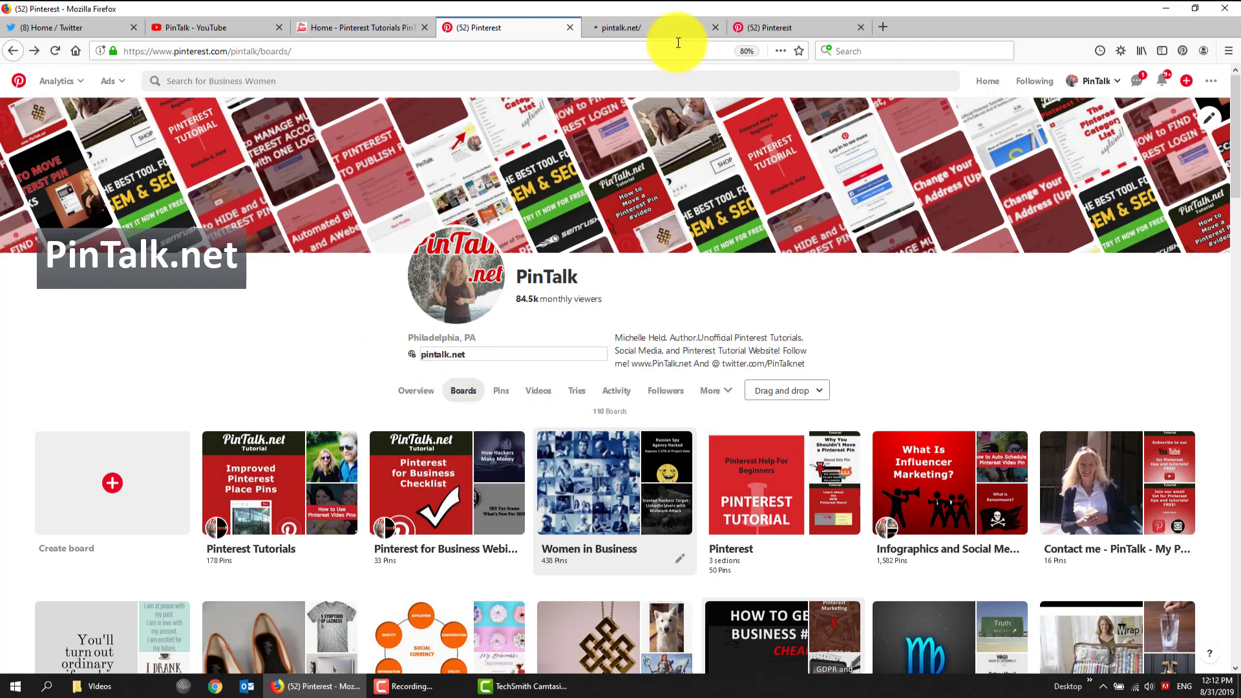
pyautogui.click(673, 27)
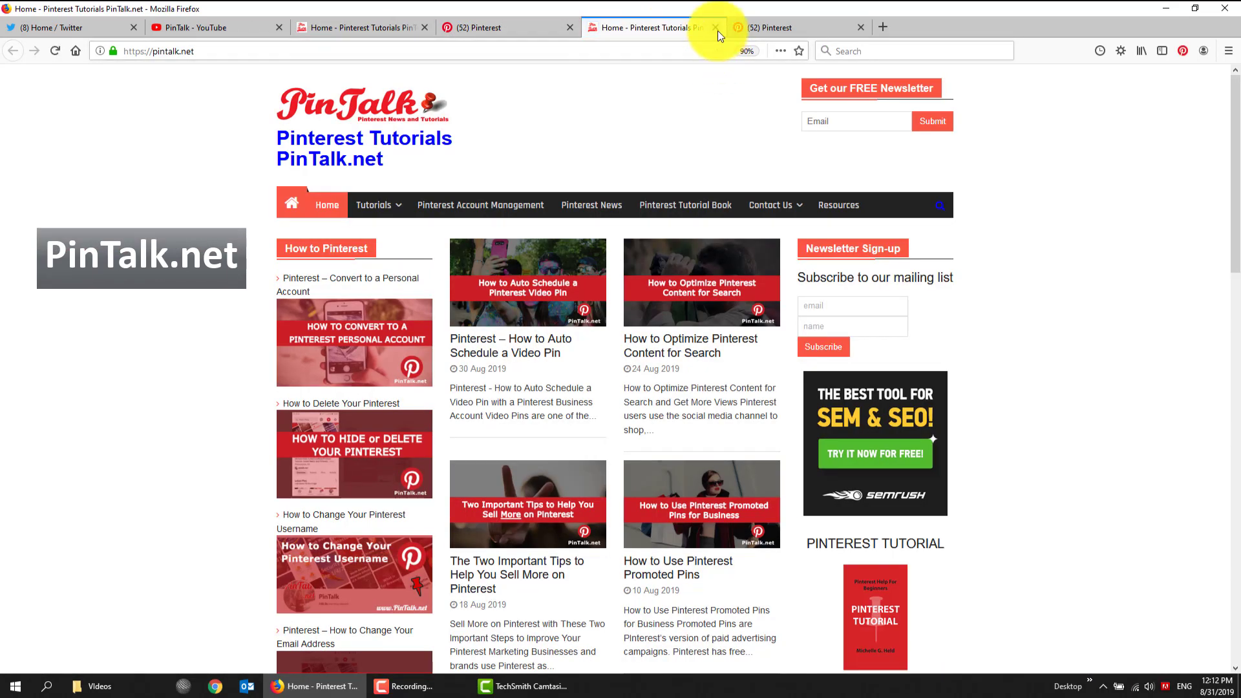
pyautogui.click(716, 29)
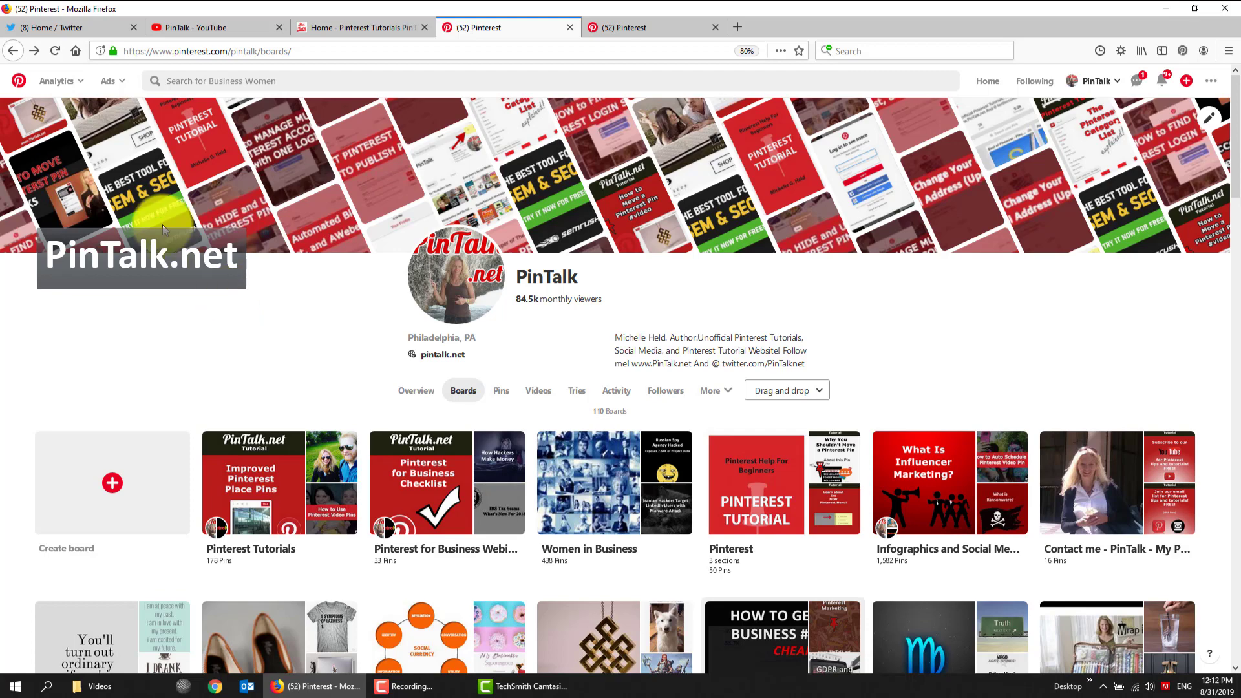
# Step: Glance at the Analytics and Ads menus, then open the + create menu on the profile Overview tab
pyautogui.click(68, 82)
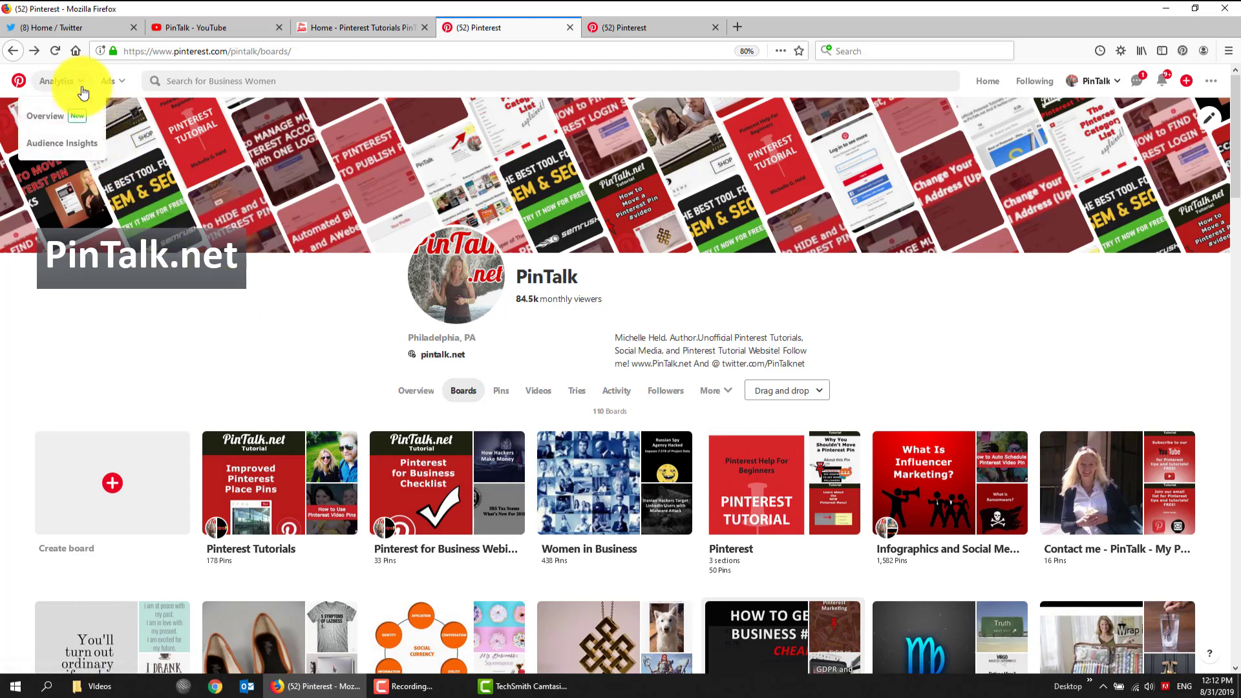
pyautogui.click(109, 84)
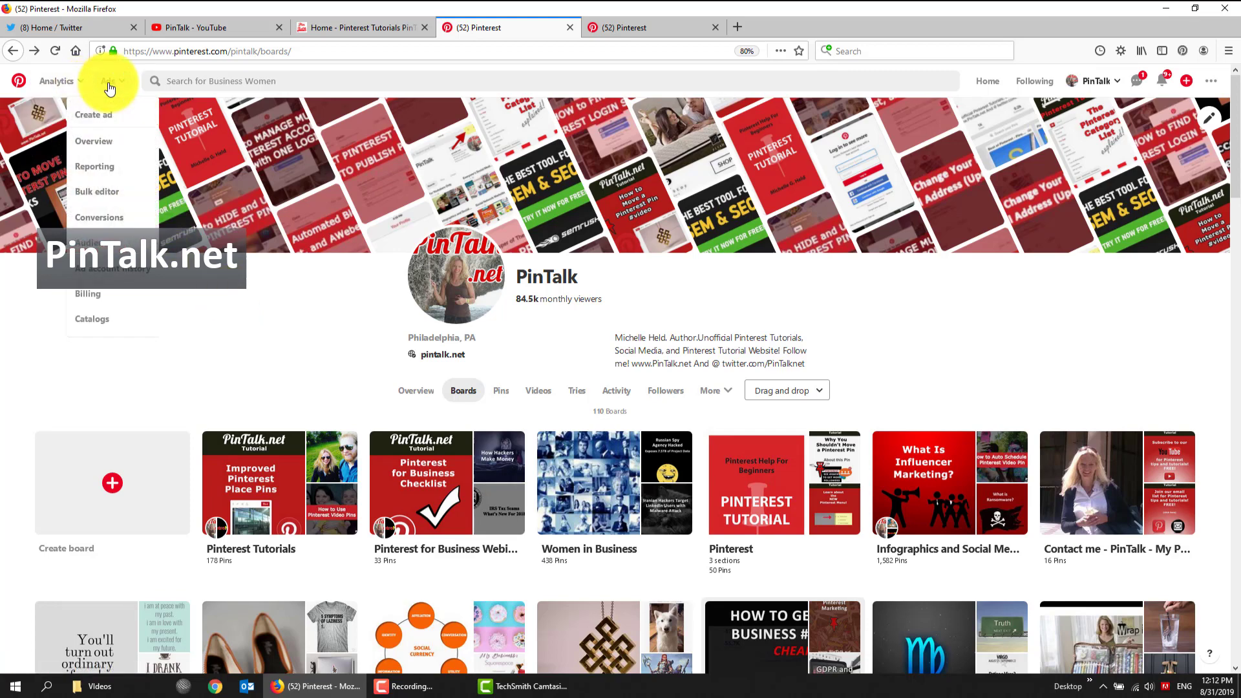
pyautogui.click(328, 344)
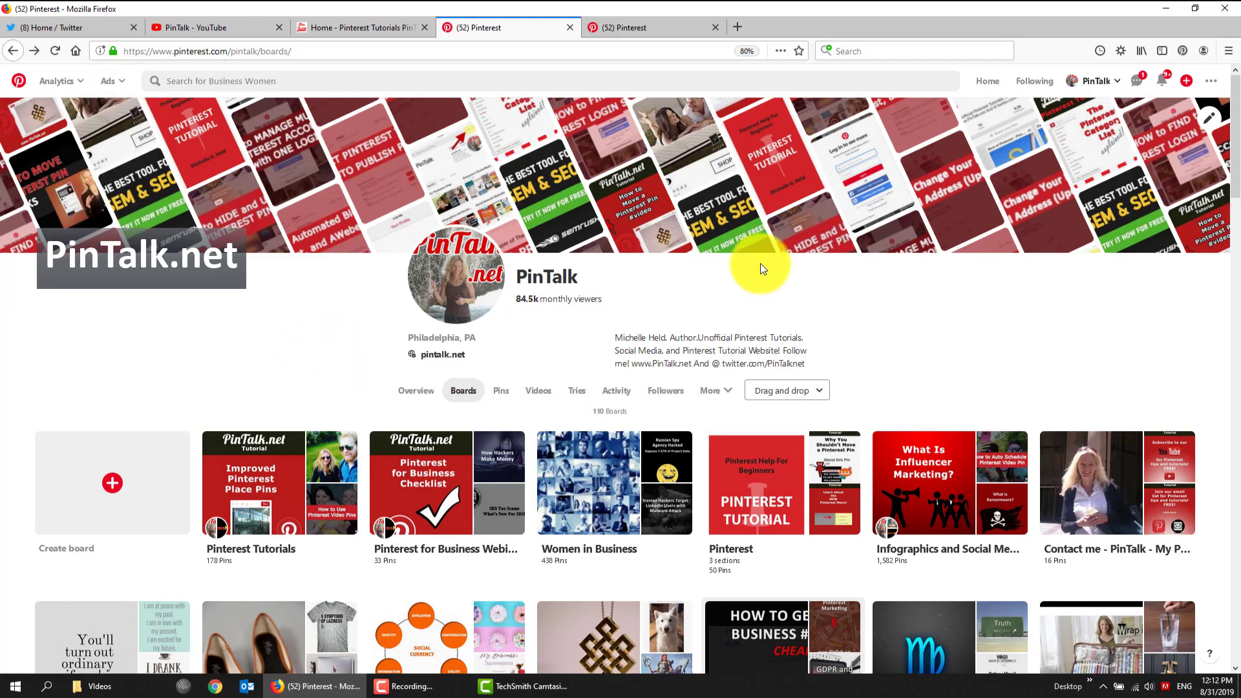
pyautogui.click(657, 36)
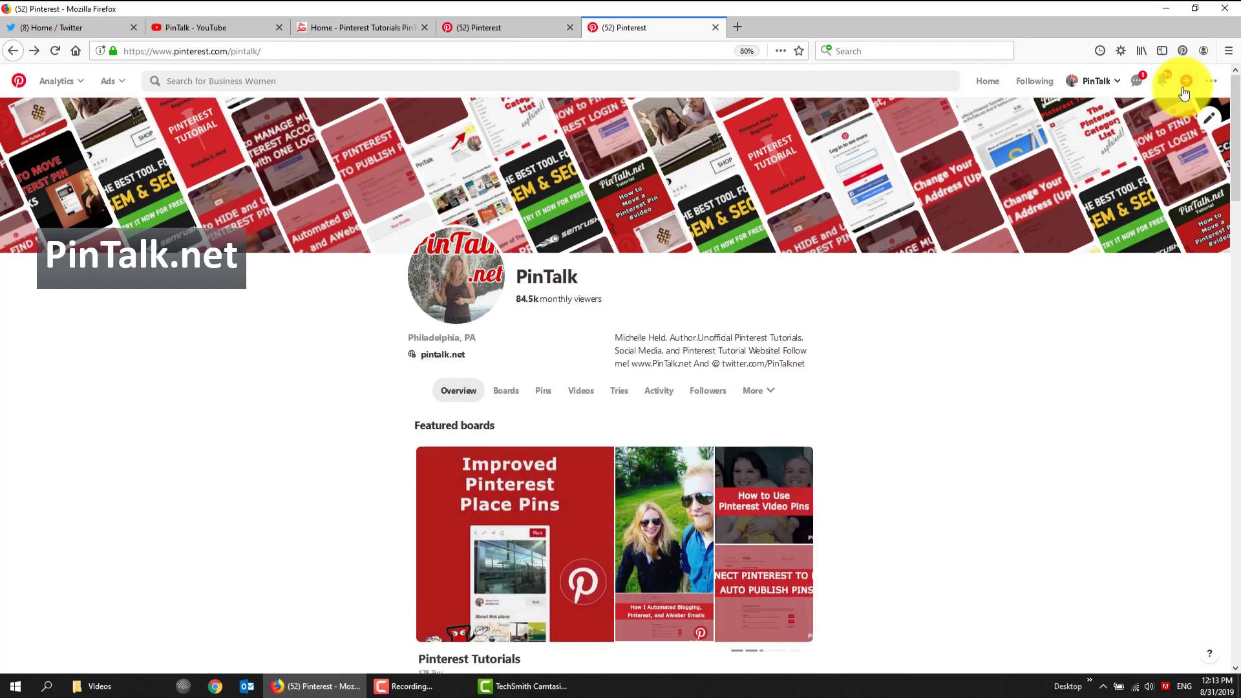
pyautogui.click(1183, 89)
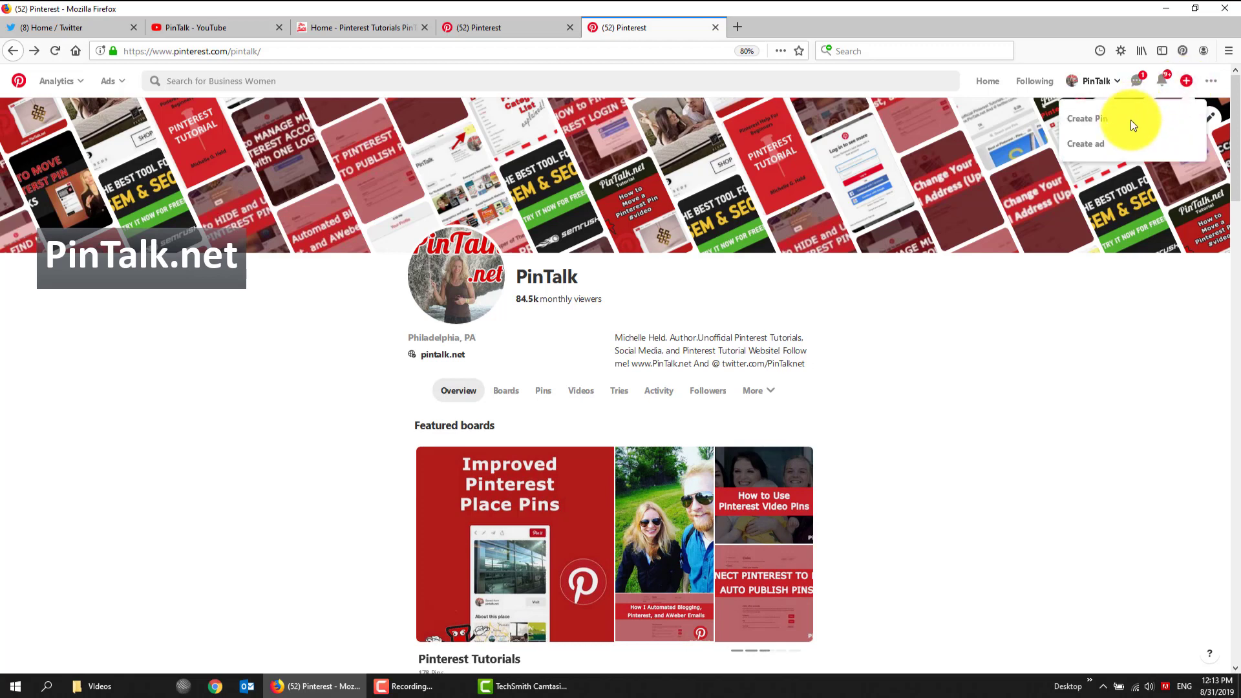
# Step: Start a new Pin and upload the My Movie1.mp4 video from the Videos folder
pyautogui.click(1106, 129)
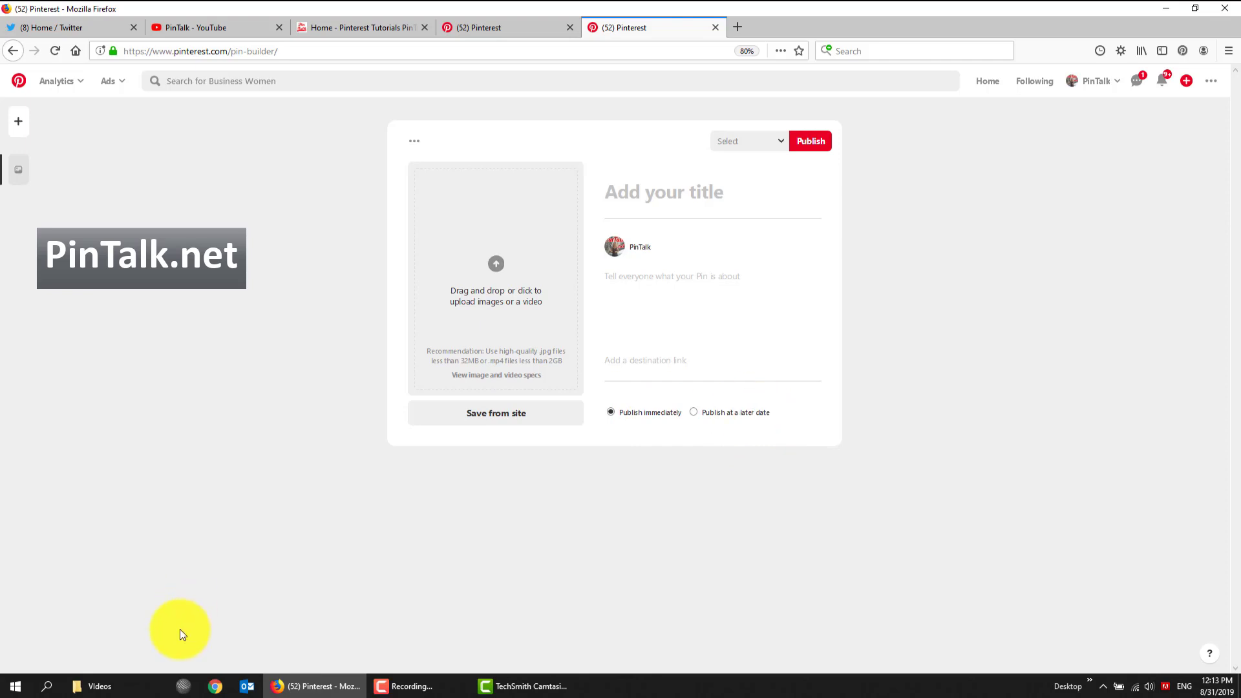
pyautogui.click(133, 686)
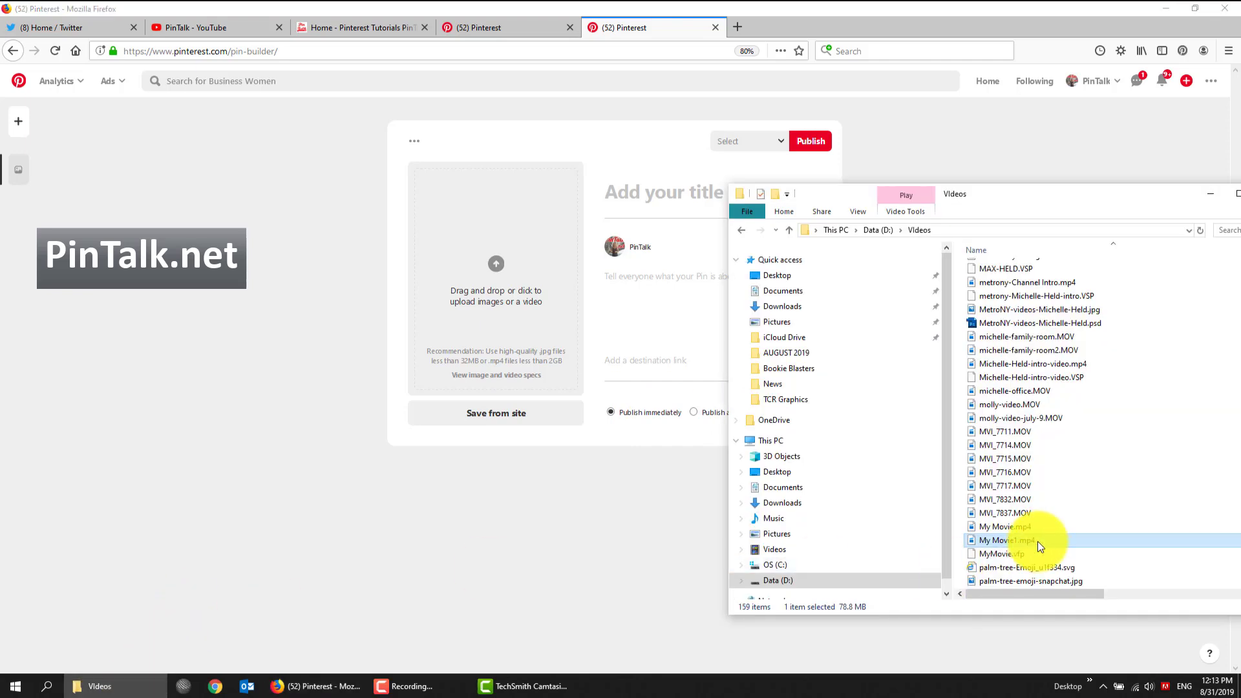
pyautogui.moveTo(1038, 541); pyautogui.dragTo(511, 301)
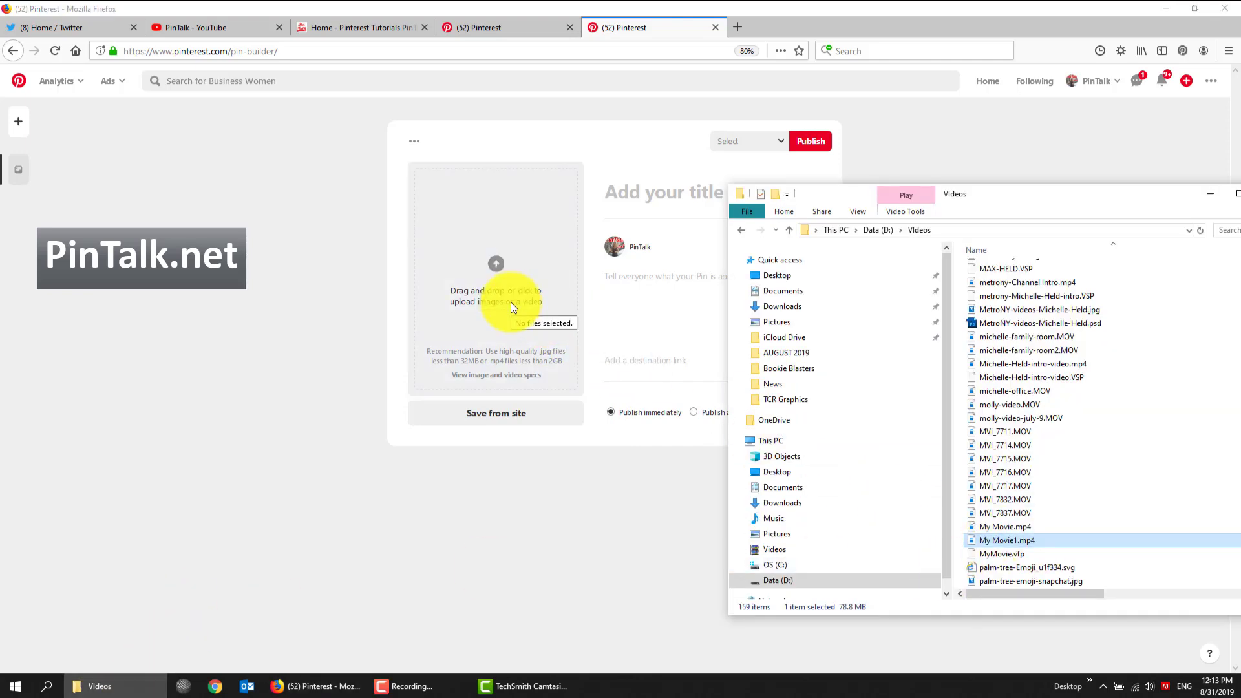
pyautogui.click(491, 409)
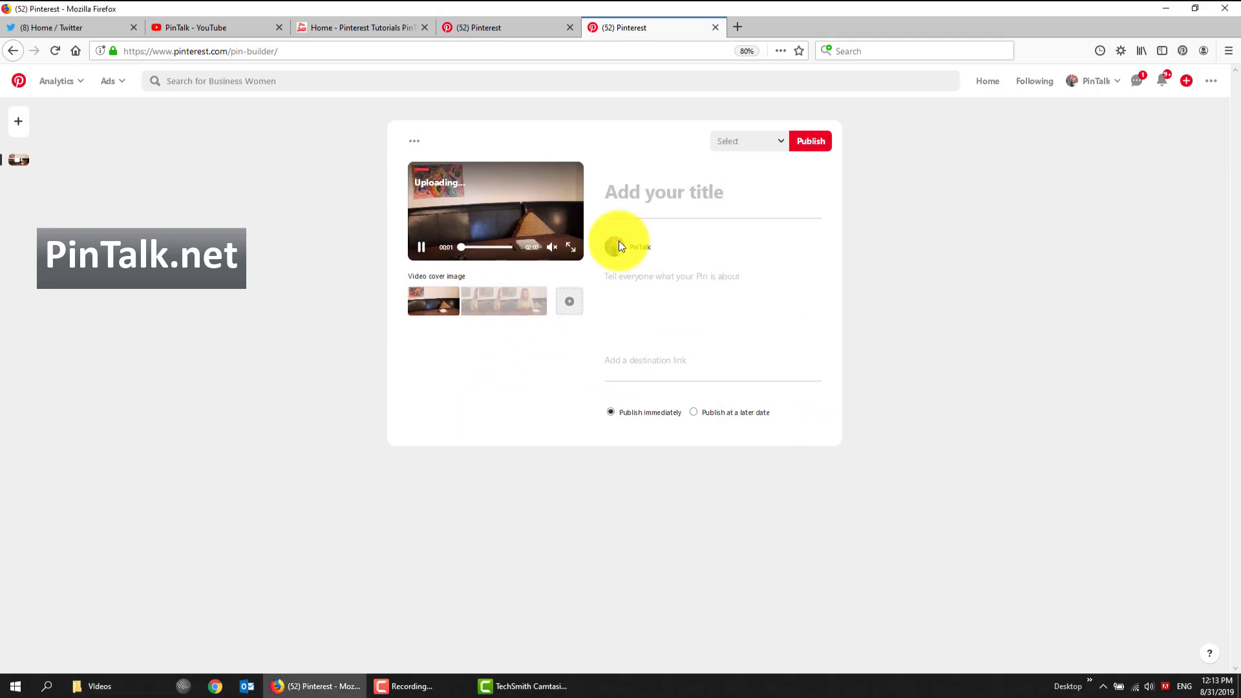
# Step: Title the pin 'My Video Pin' and switch to the PinTalk.net home tab
pyautogui.click(671, 203)
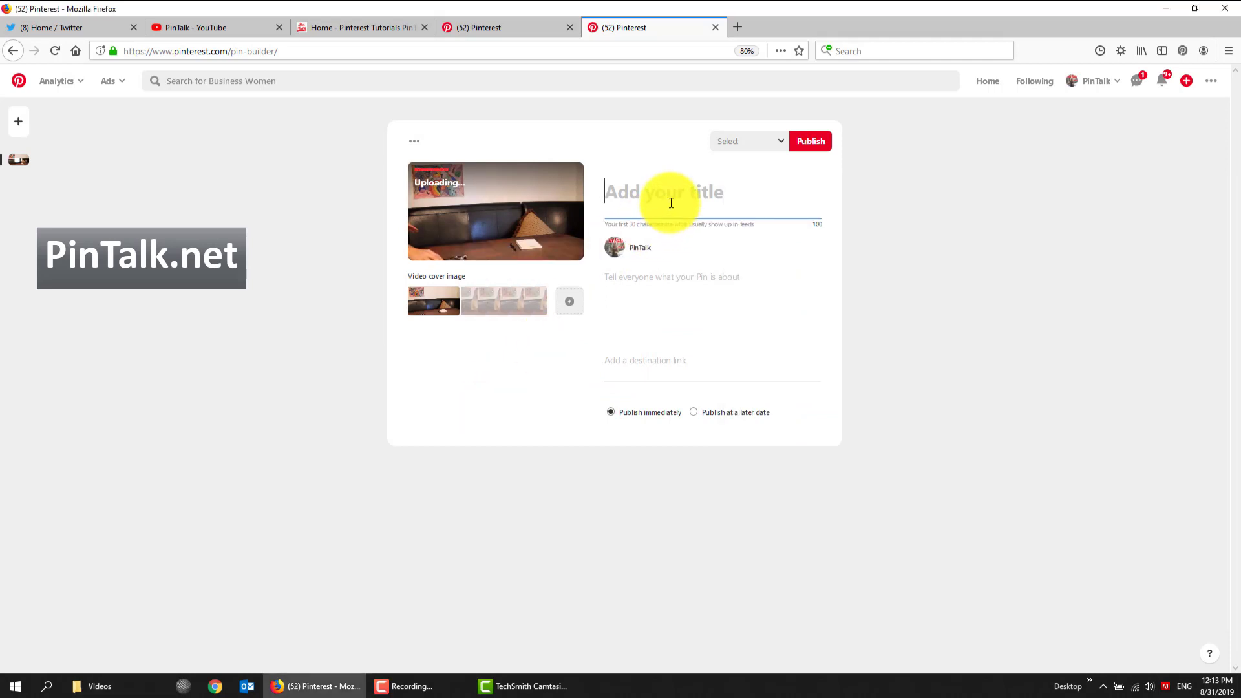
pyautogui.write('My ')
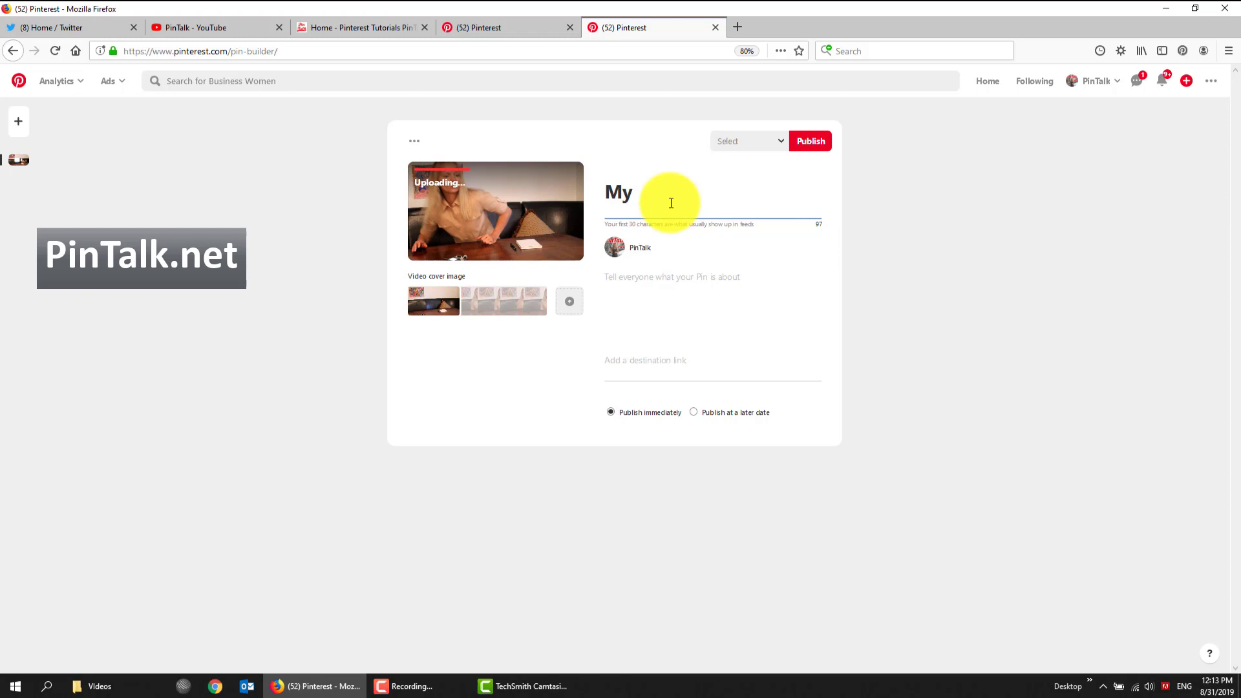
pyautogui.write('Video Pin')
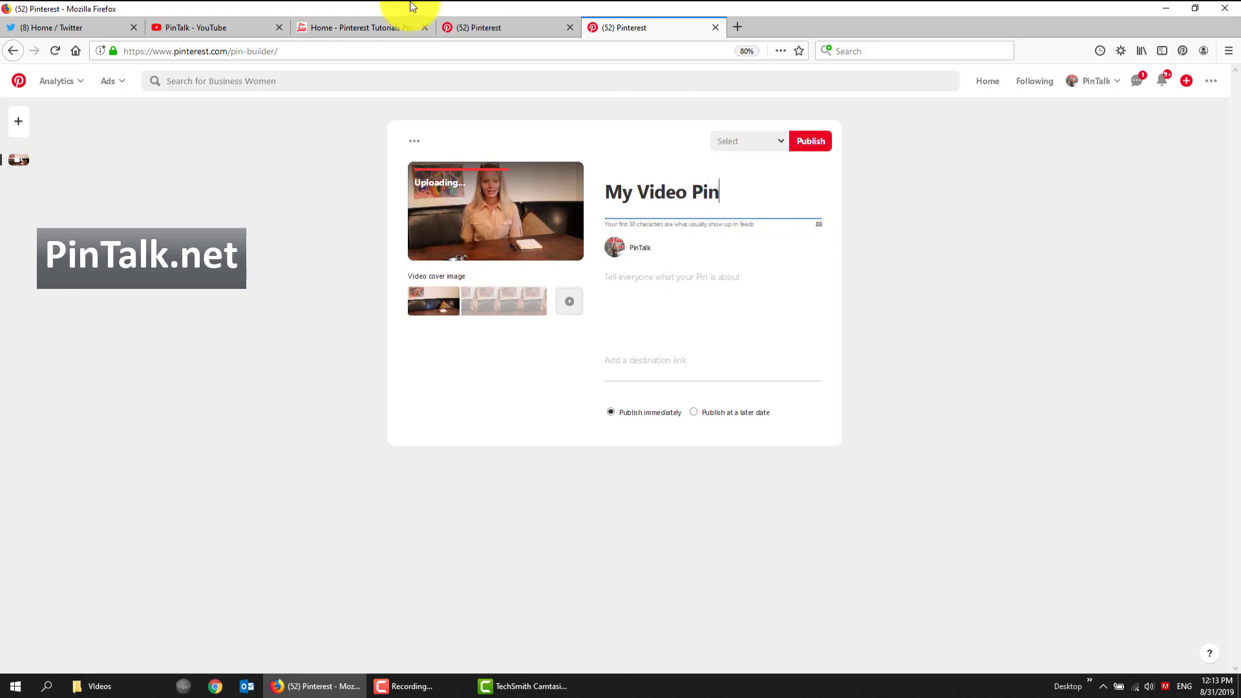
pyautogui.click(331, 26)
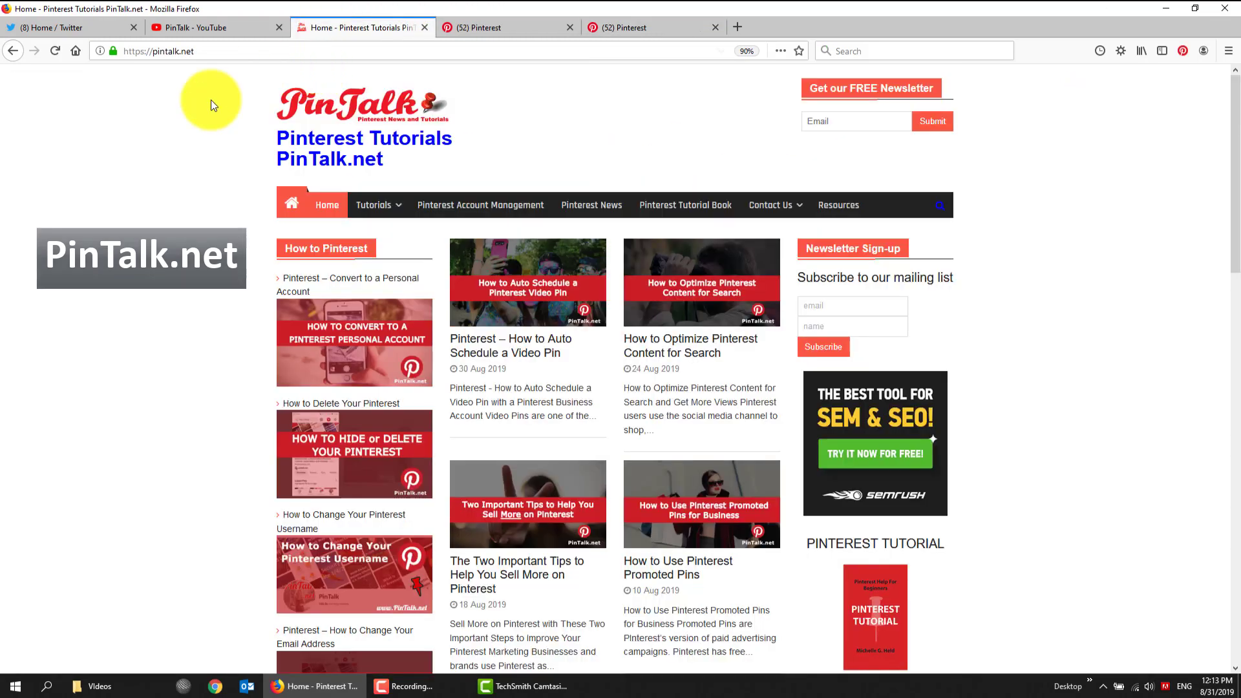
pyautogui.click(495, 340)
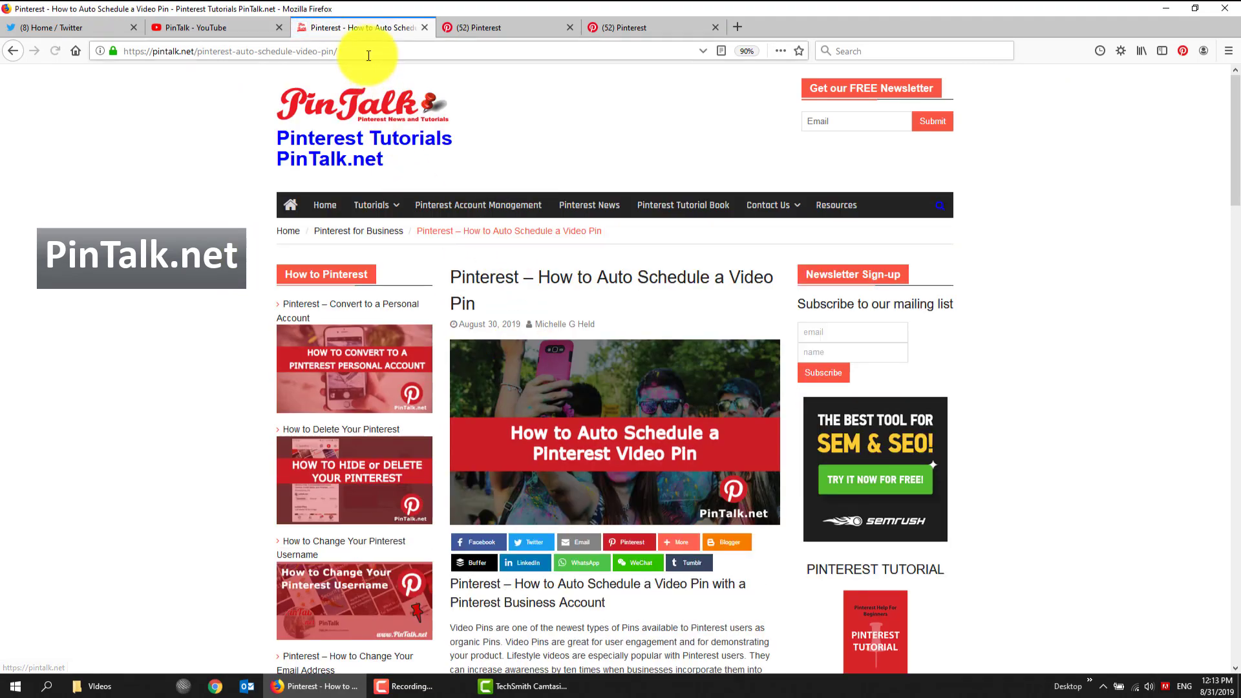
pyautogui.click(365, 51)
pyautogui.hotkey('ctrl', 'c')
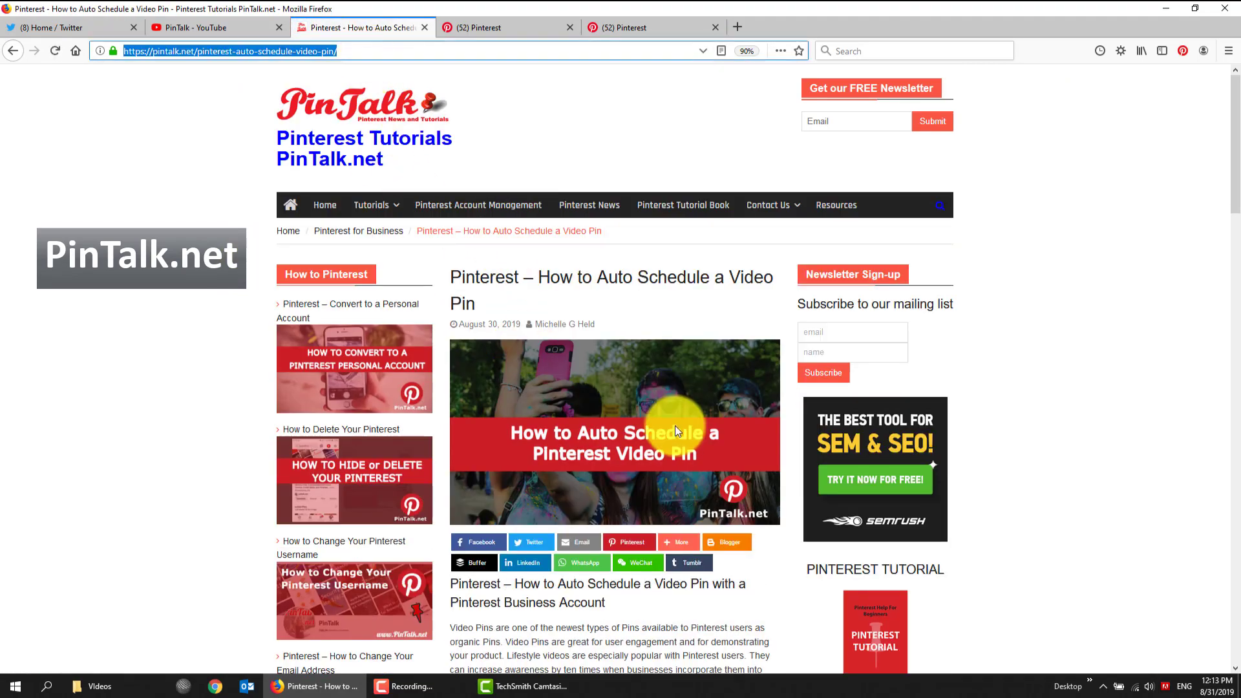
pyautogui.scroll(-15, 655, 463)
pyautogui.scroll(5, 654, 469)
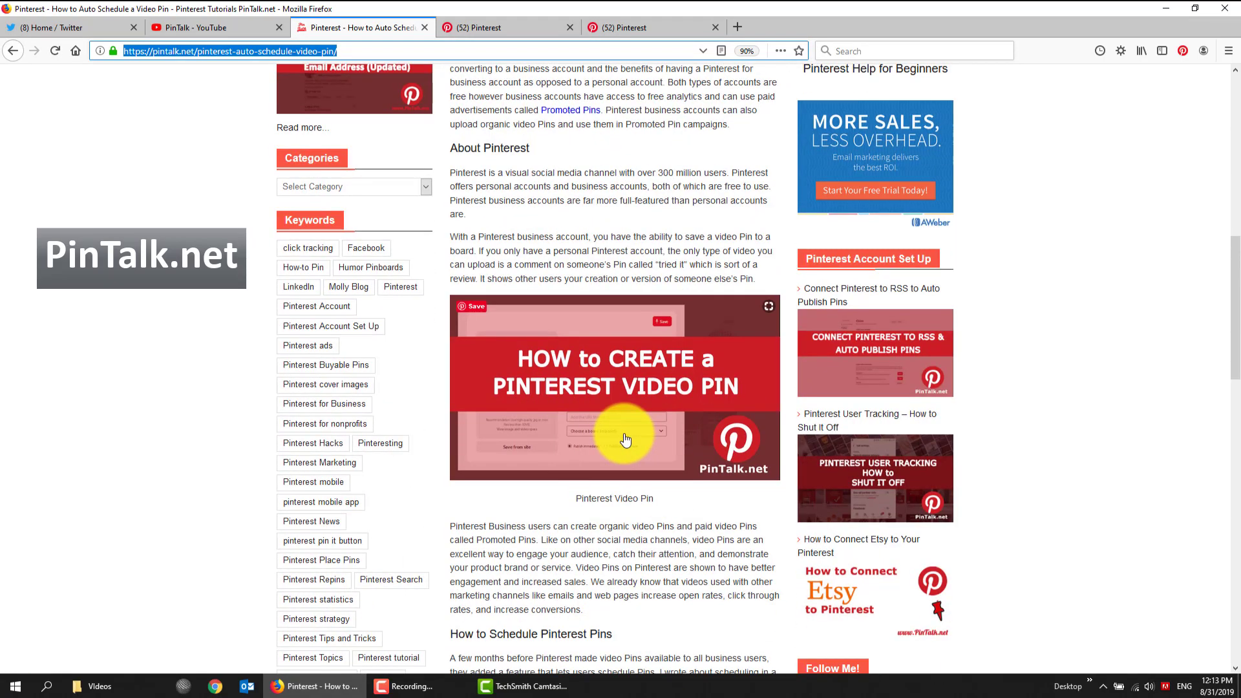
pyautogui.scroll(10, 605, 453)
pyautogui.click(534, 28)
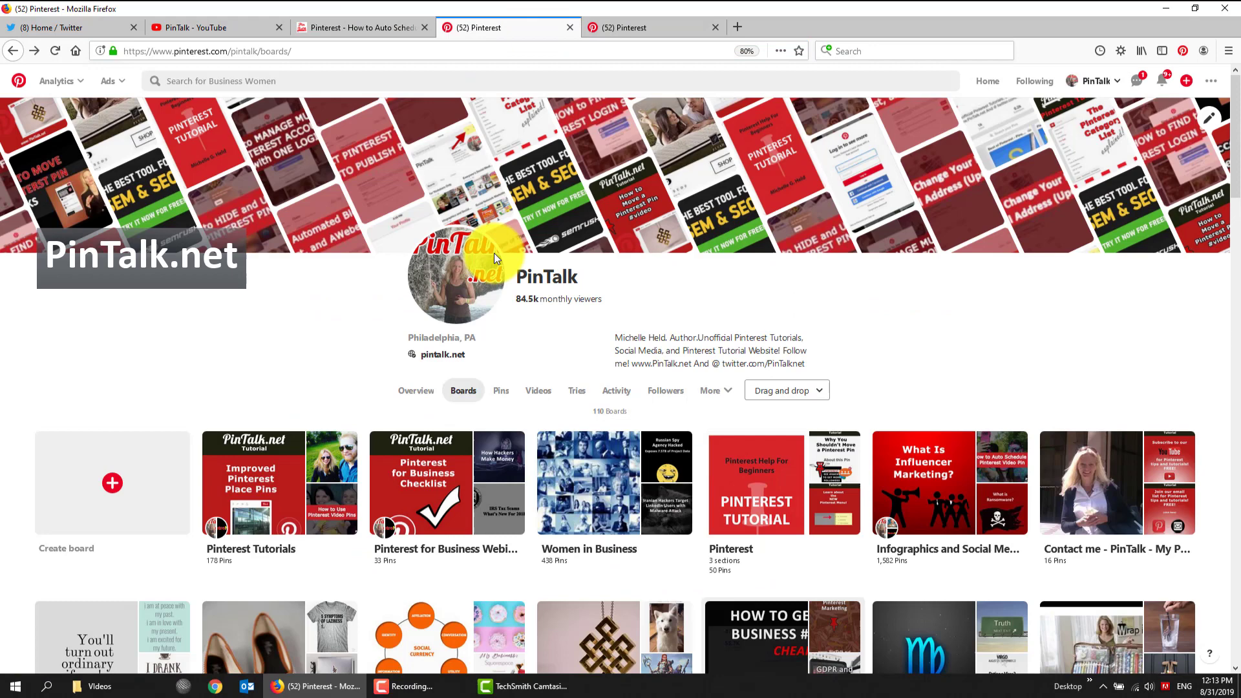
pyautogui.click(627, 30)
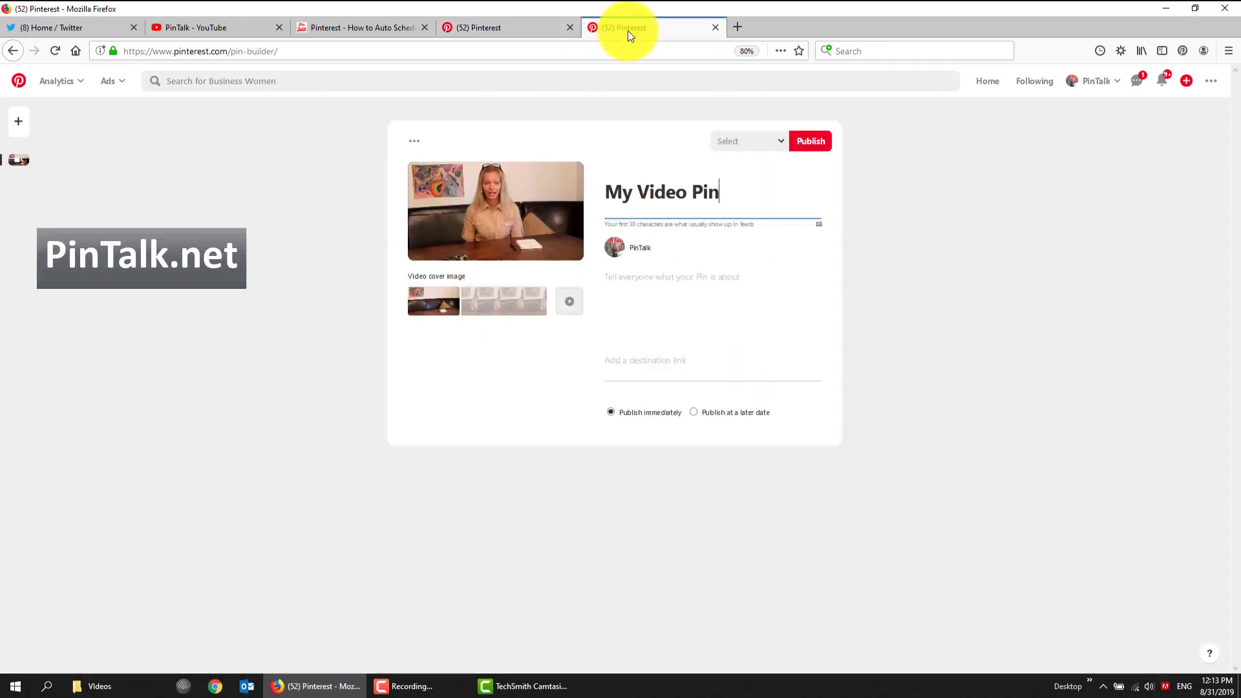
pyautogui.click(676, 366)
pyautogui.hotkey('ctrl', 'v')
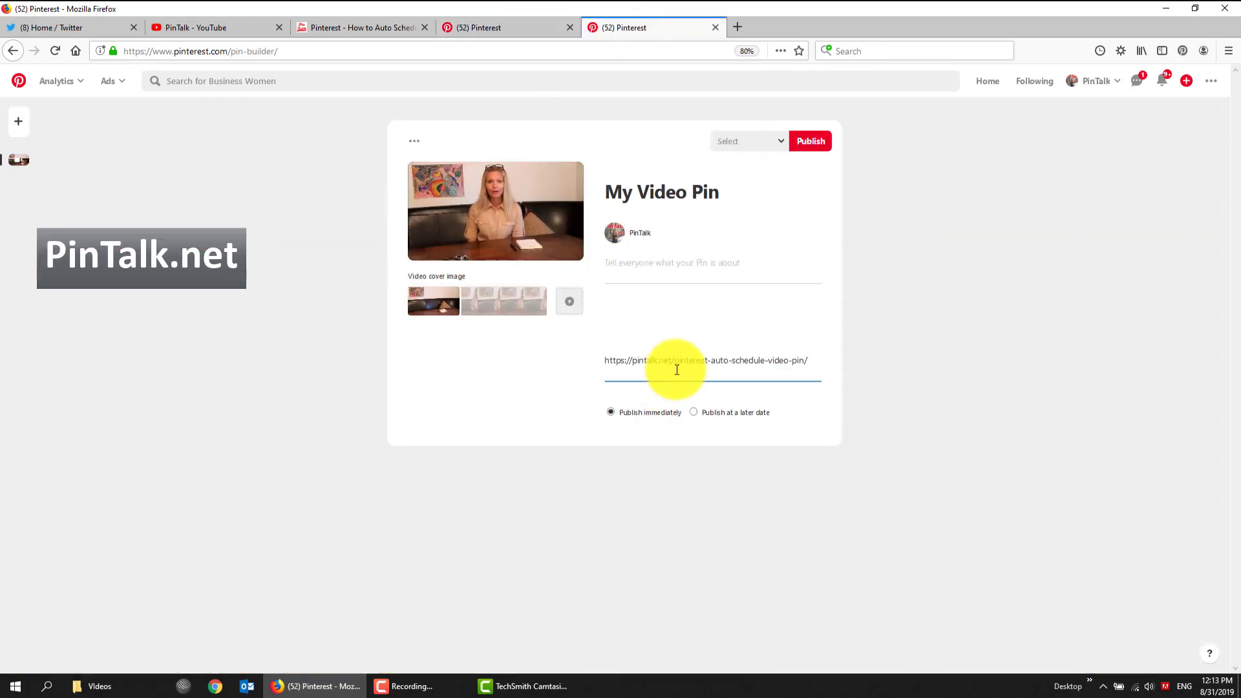
pyautogui.click(635, 264)
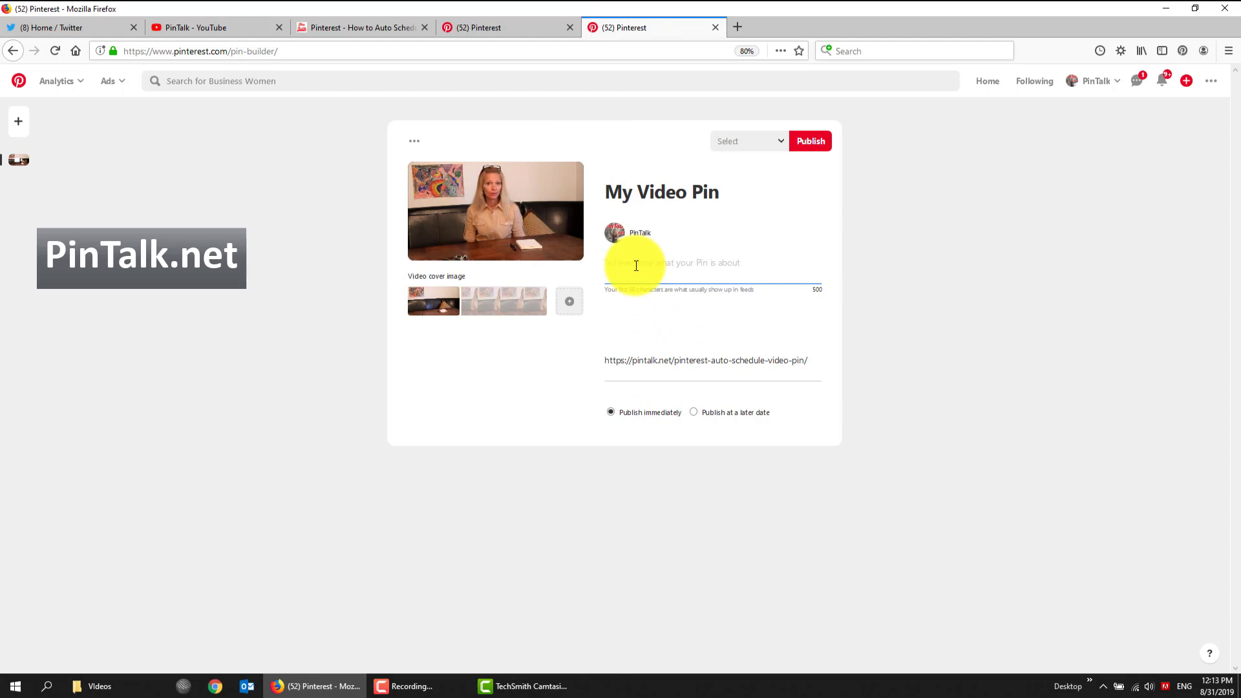
# Step: Enter the pin description 'this is my tutorial'
pyautogui.write('t')
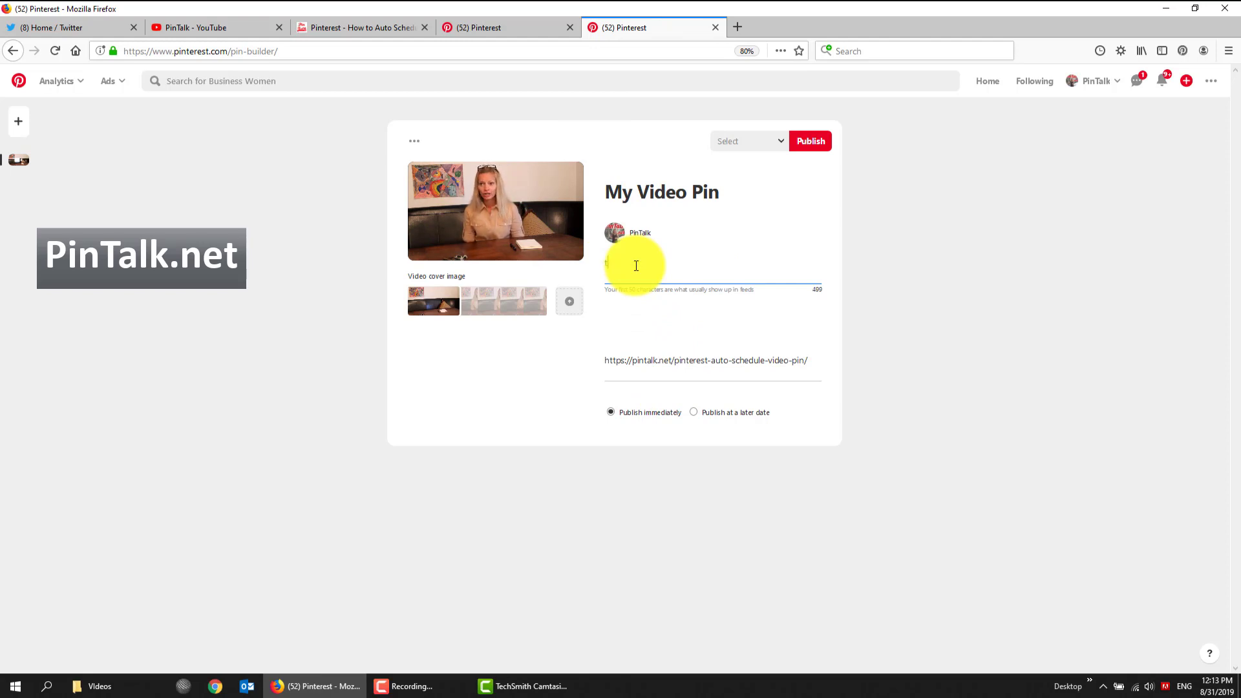
pyautogui.write('his is m')
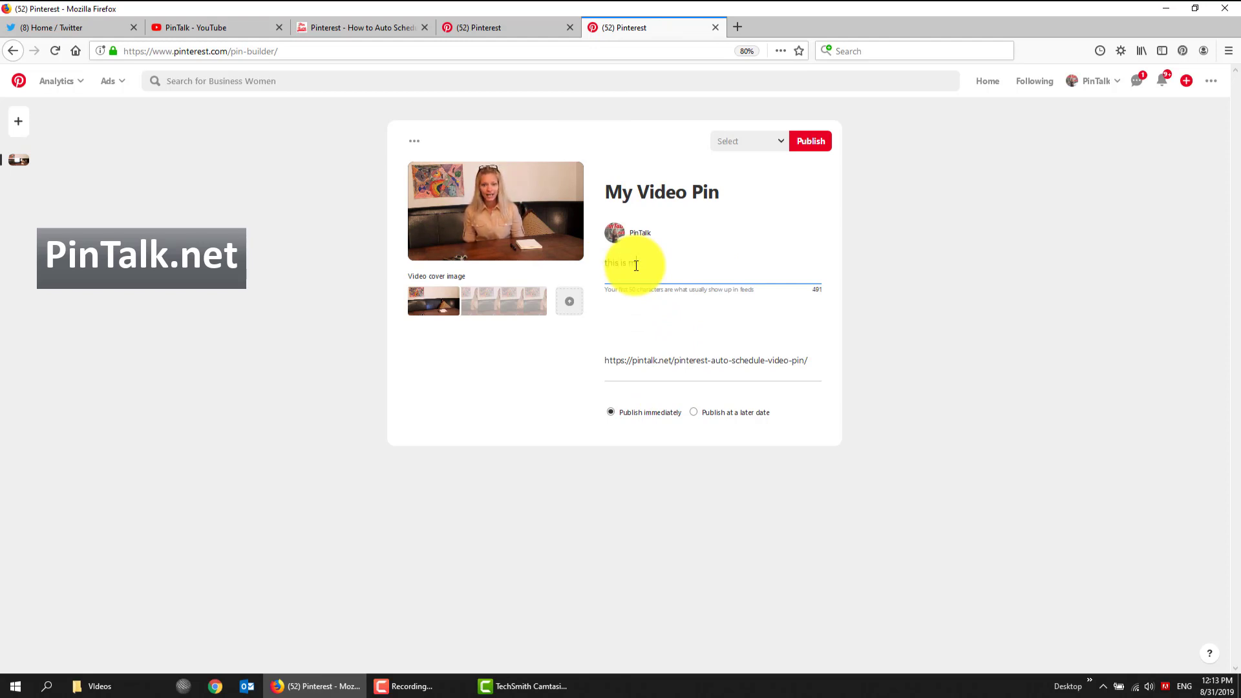
pyautogui.write('y tutorial')
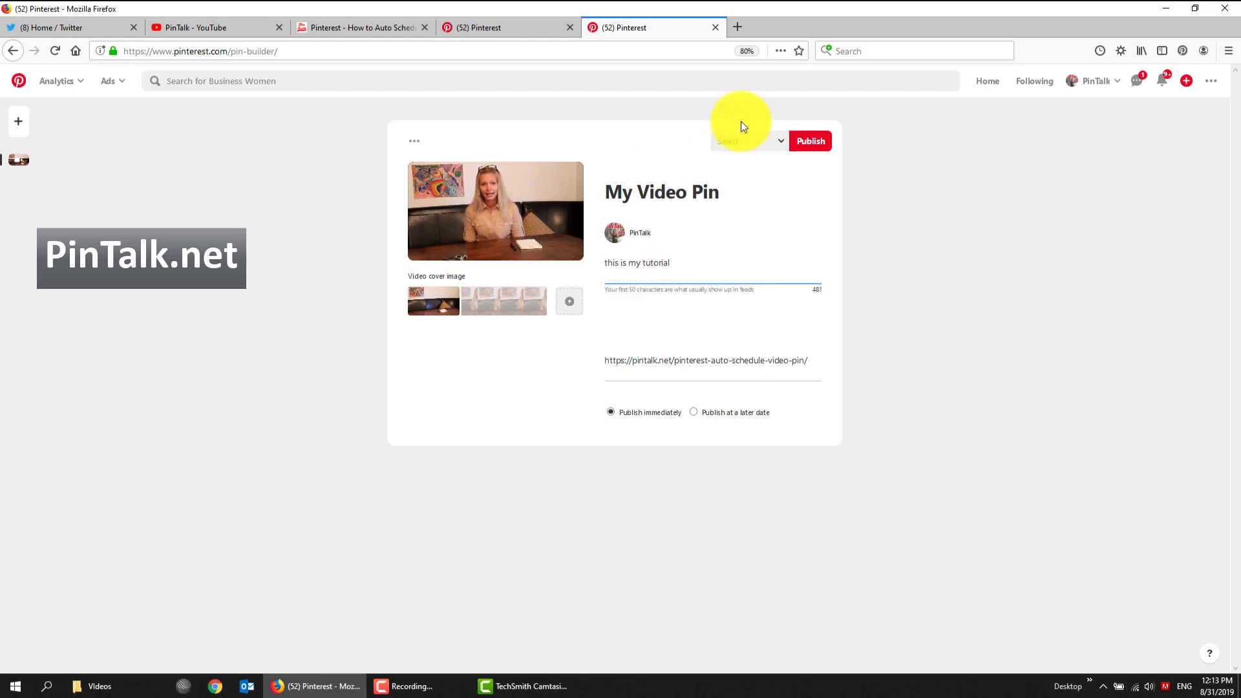
# Step: Choose PinTalks Secret Board for the pin, then open and cancel the cover image browser
pyautogui.click(750, 142)
pyautogui.moveTo(757, 230)
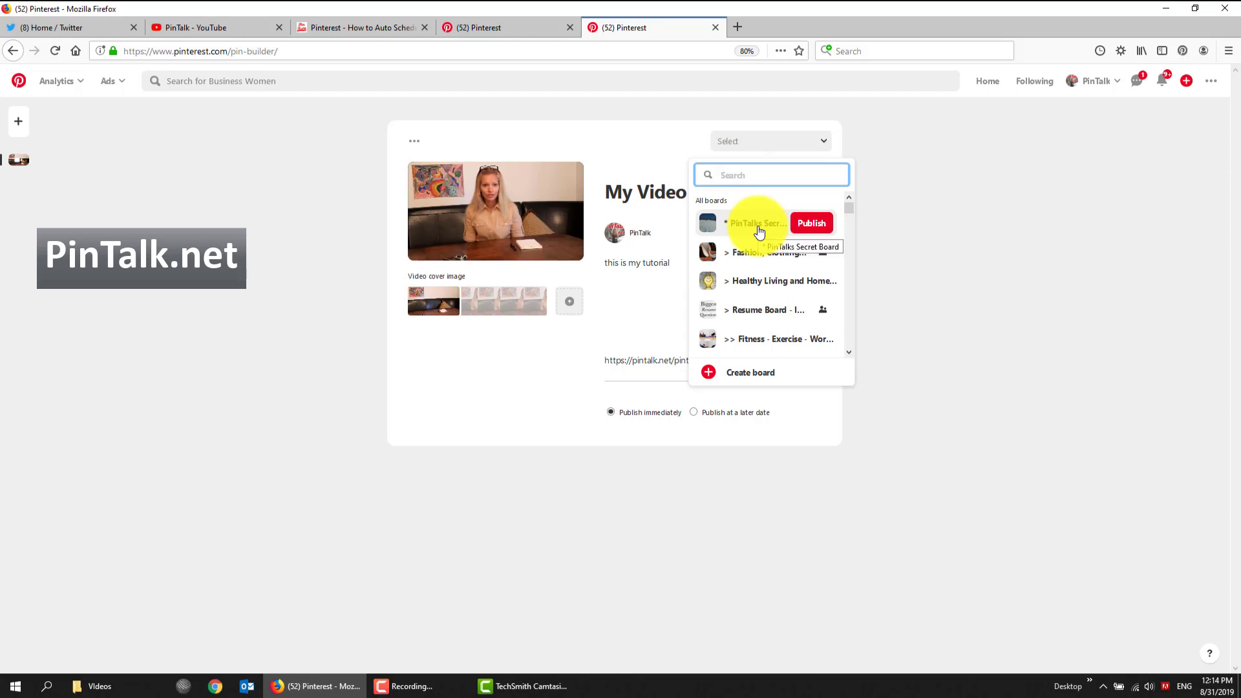
pyautogui.click(756, 231)
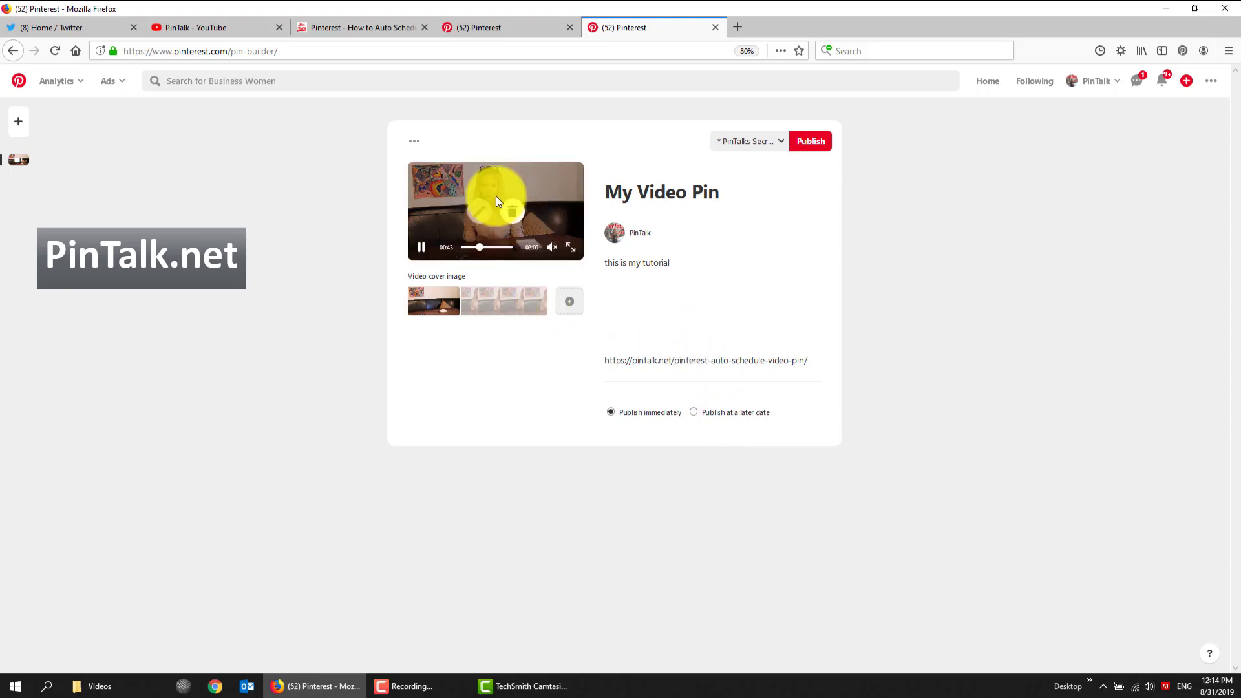
pyautogui.click(571, 303)
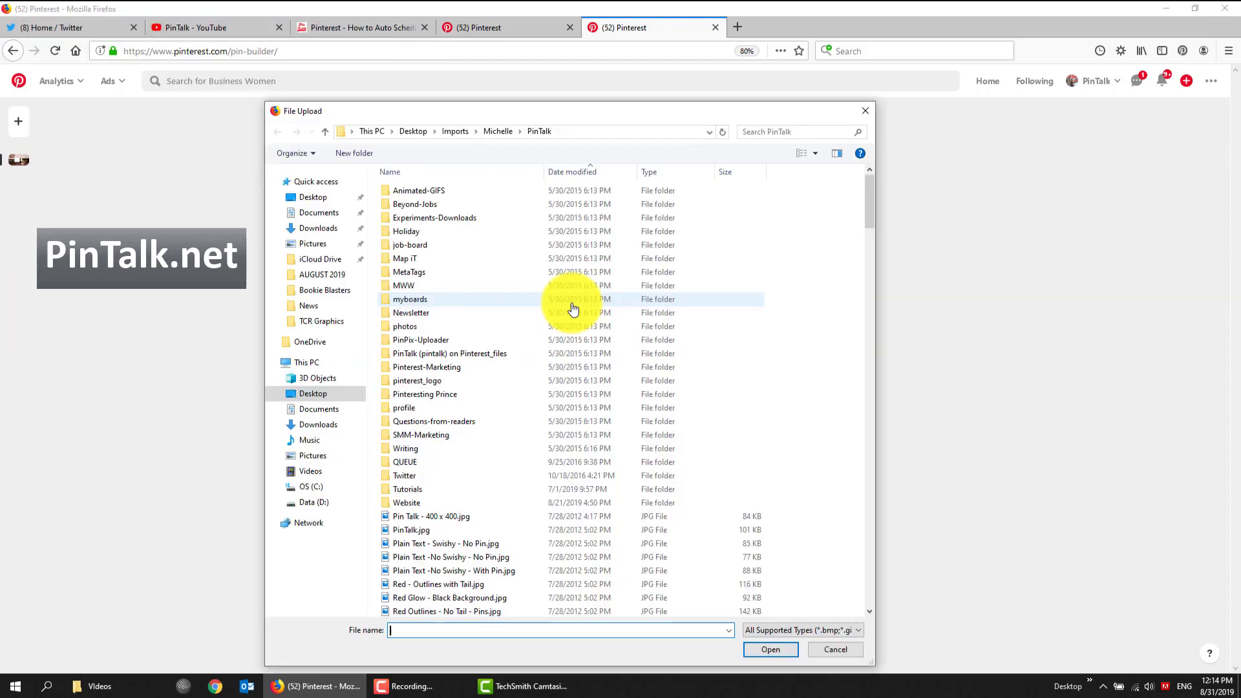
pyautogui.click(843, 646)
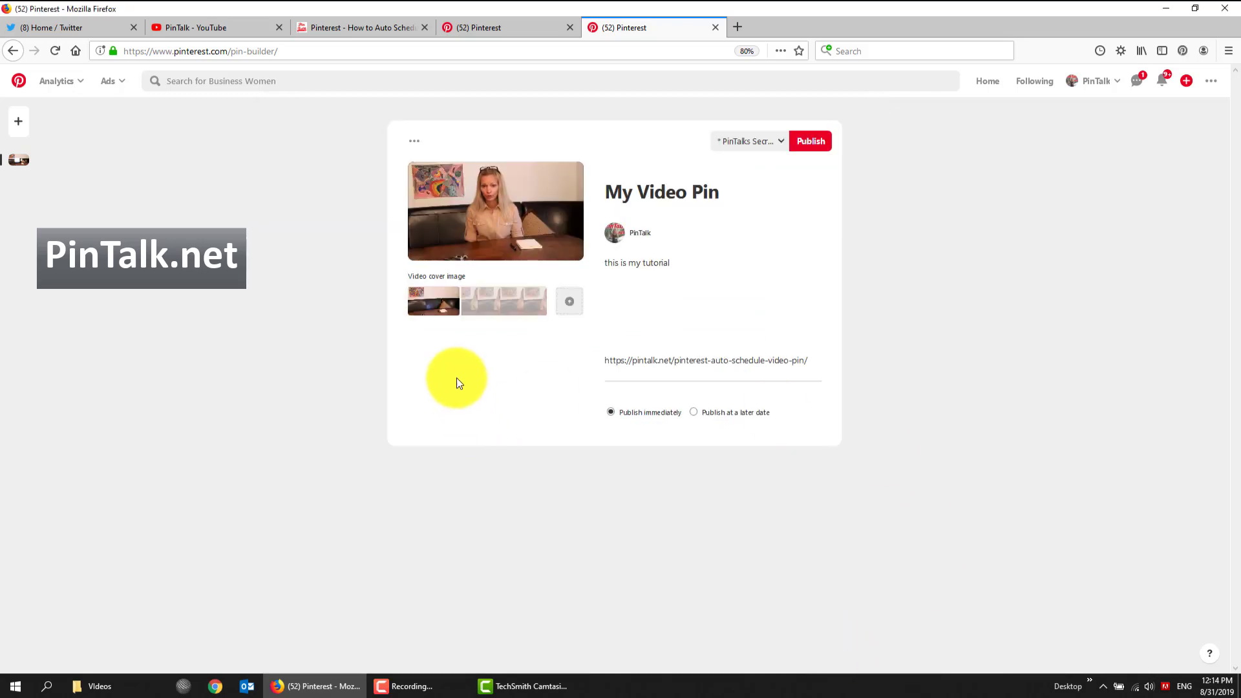
pyautogui.moveTo(481, 266)
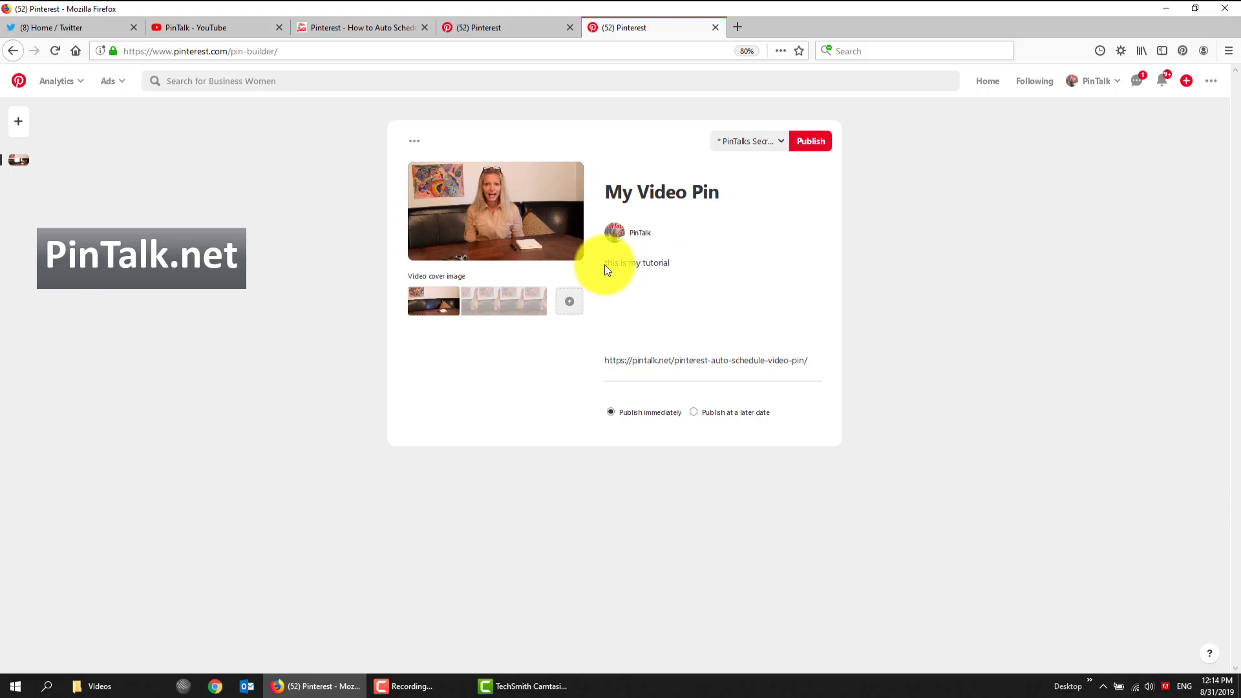
pyautogui.moveTo(609, 266); pyautogui.dragTo(706, 276)
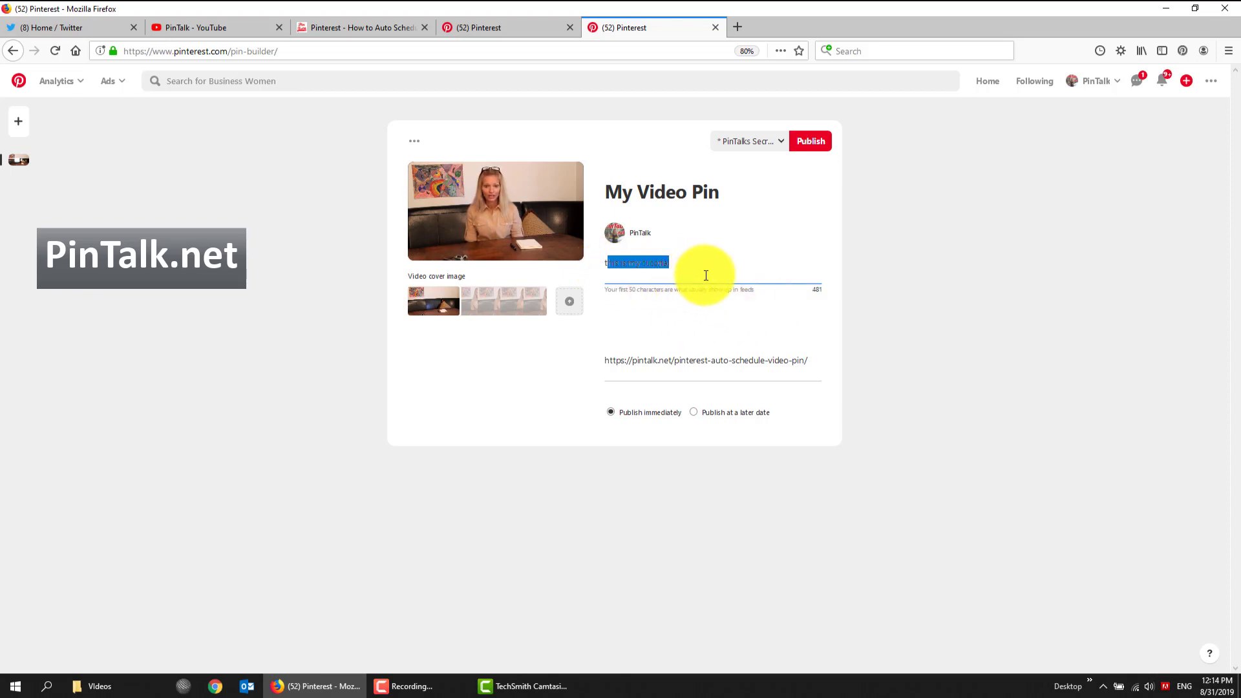
pyautogui.click(706, 275)
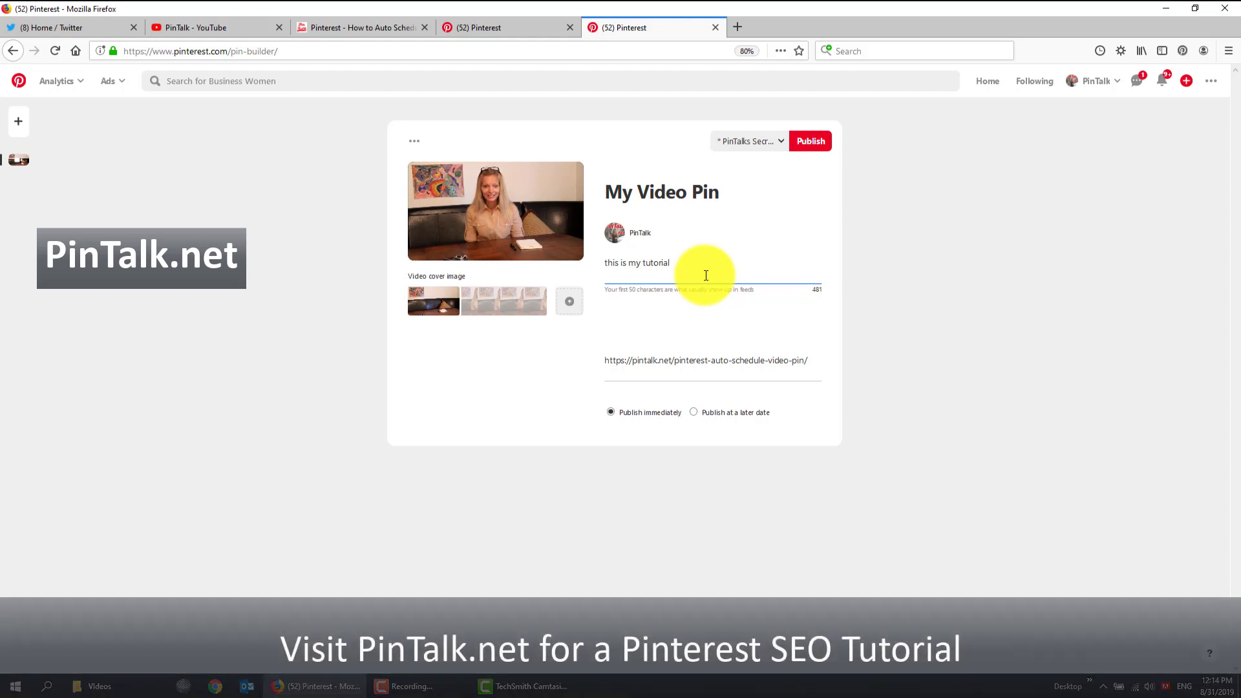
pyautogui.click(689, 196)
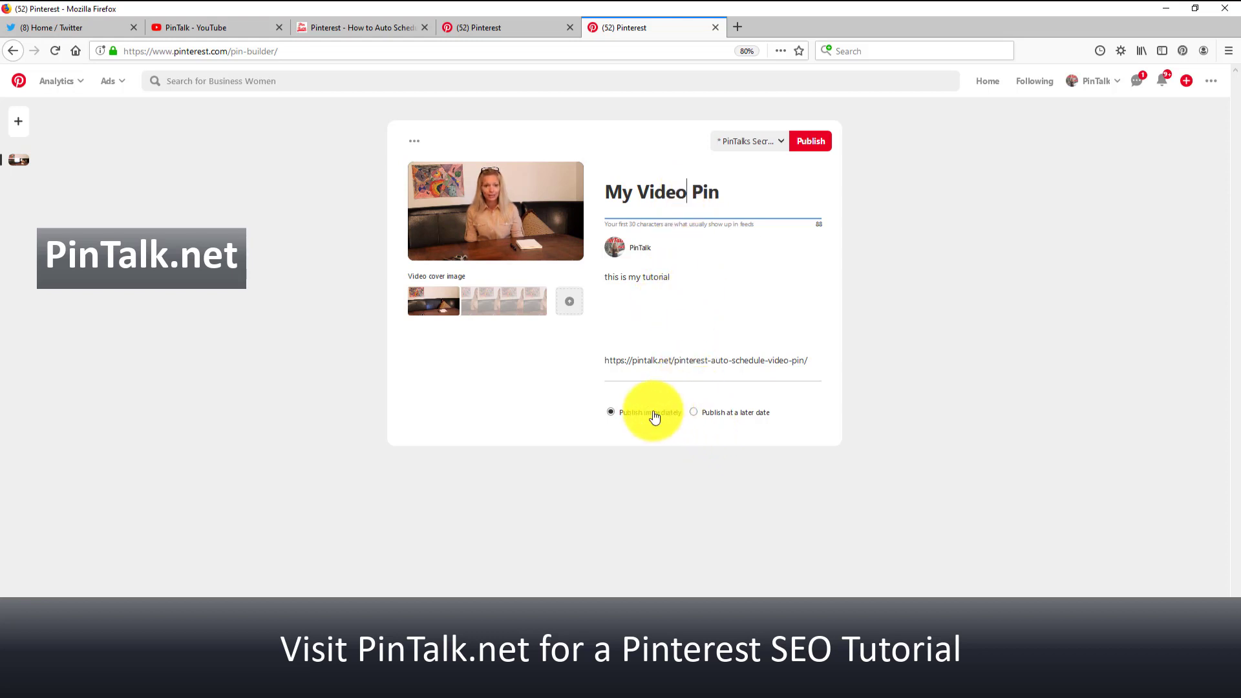
pyautogui.click(655, 367)
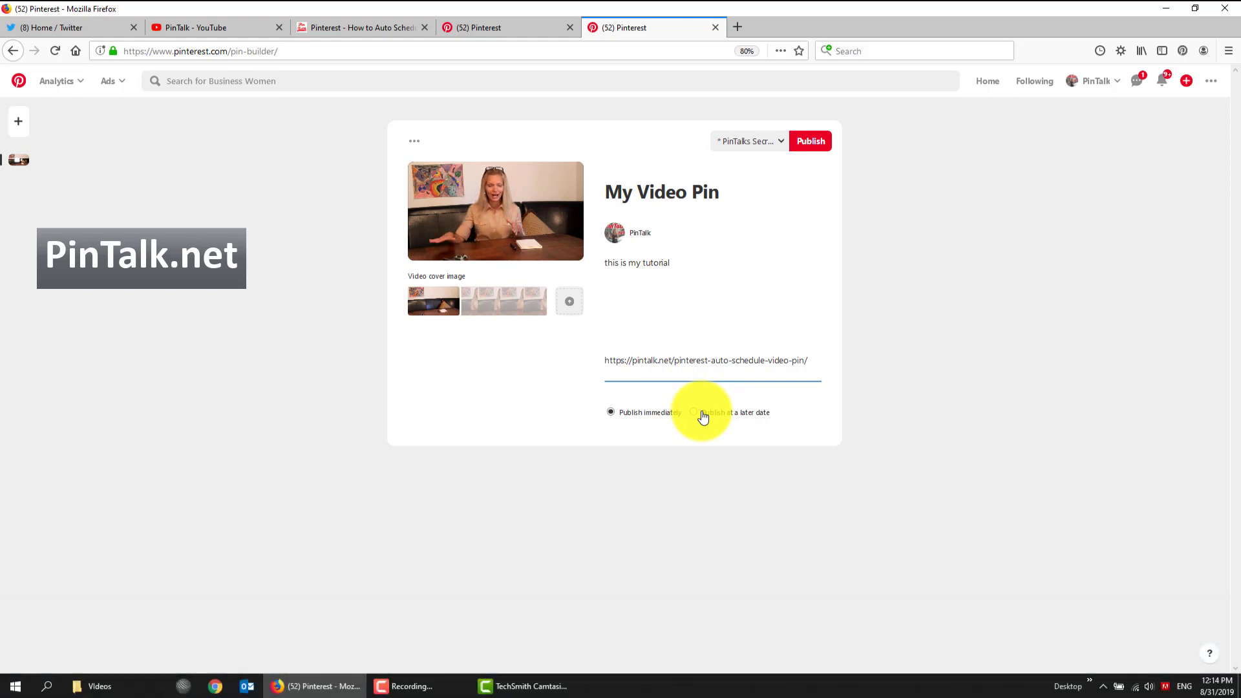
# Step: Schedule the pin to publish later on 09/02/2019 at 6:30 PM
pyautogui.click(704, 416)
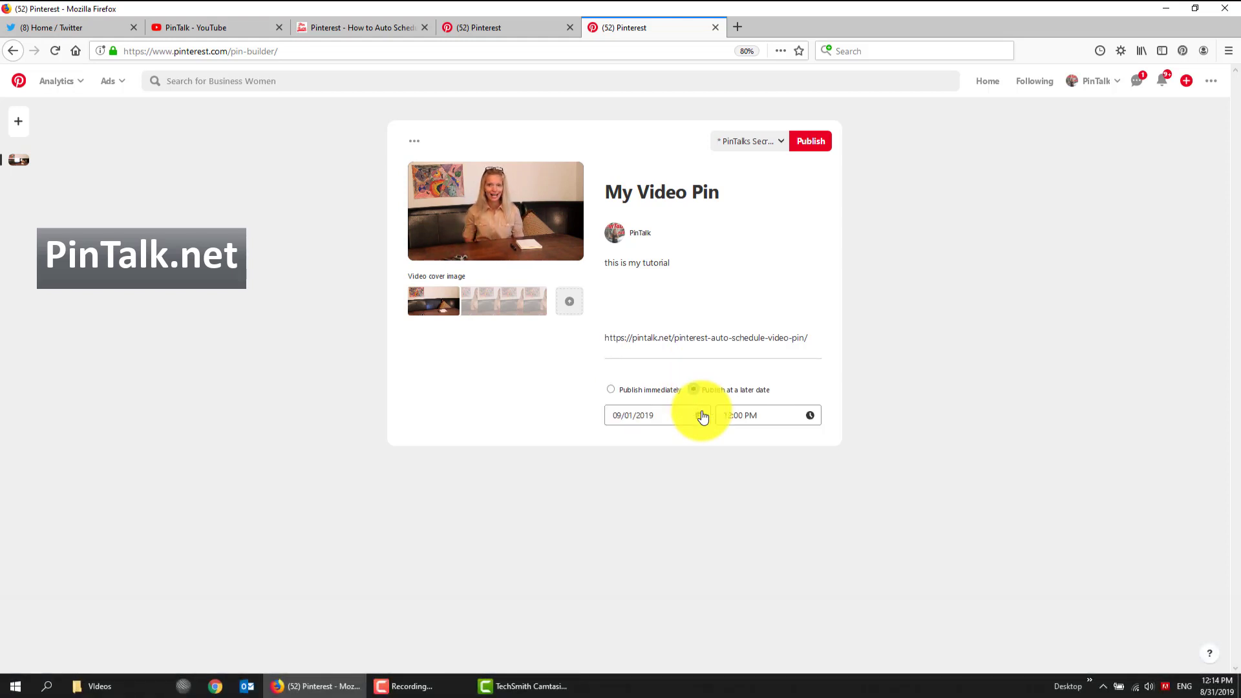
pyautogui.click(698, 415)
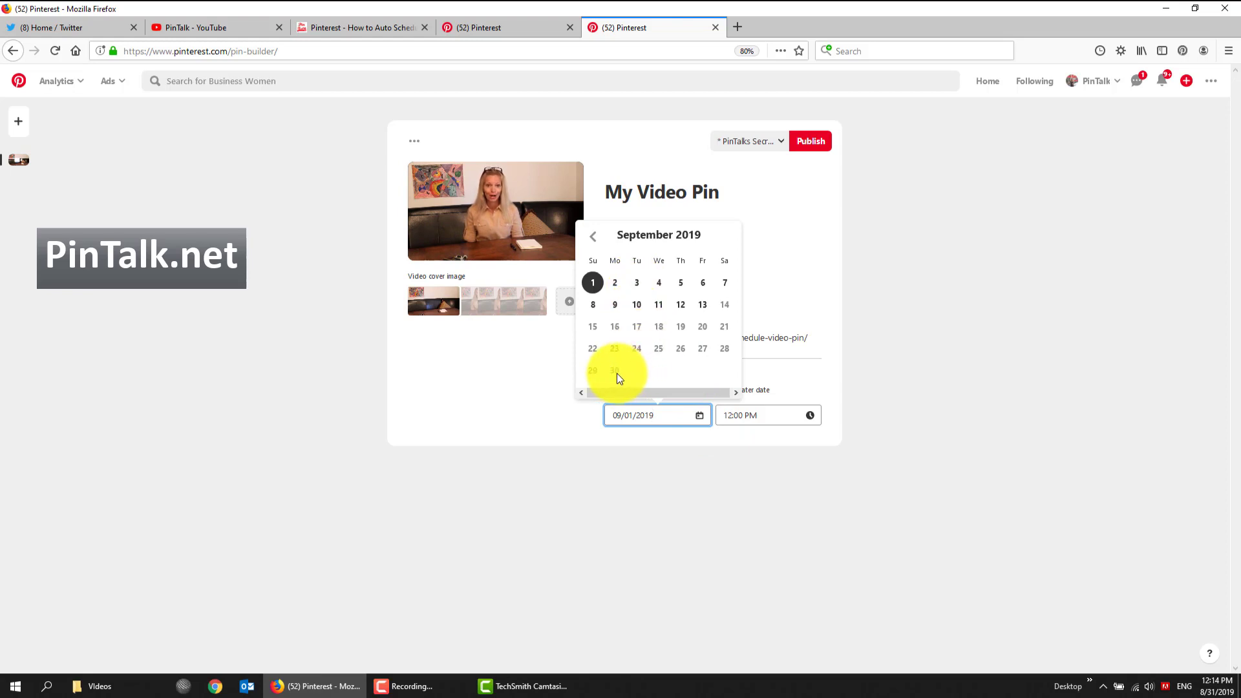
pyautogui.click(748, 421)
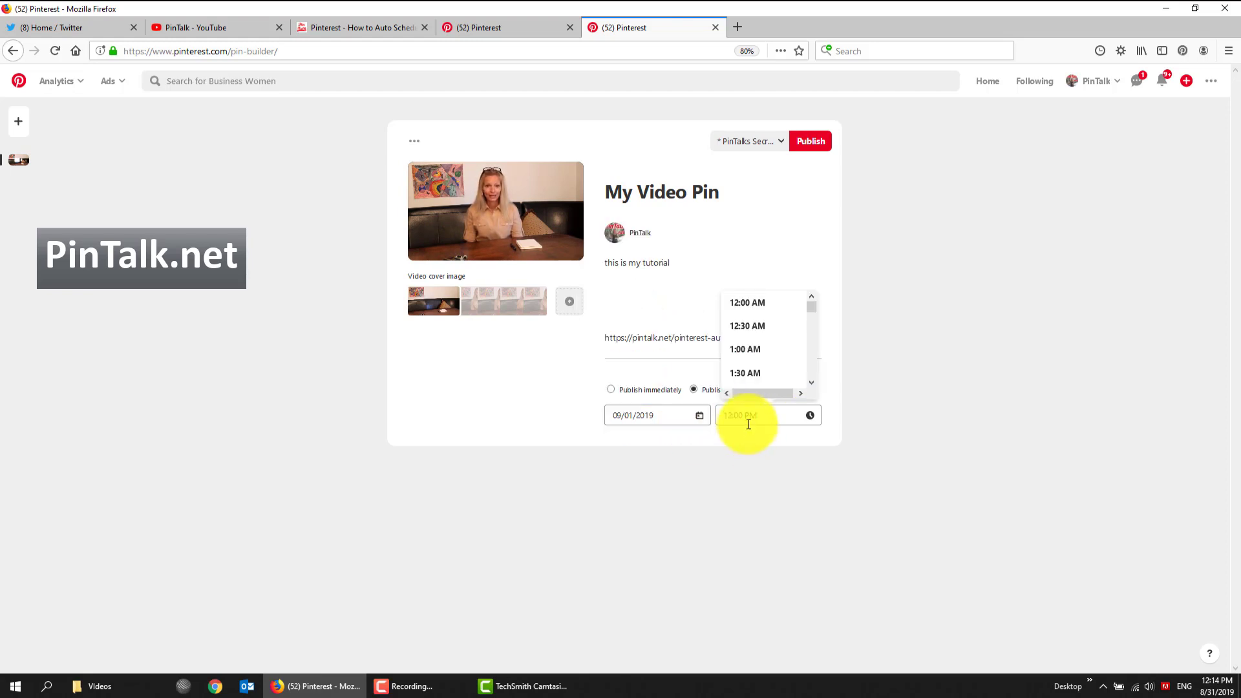
pyautogui.scroll(-2, 751, 353)
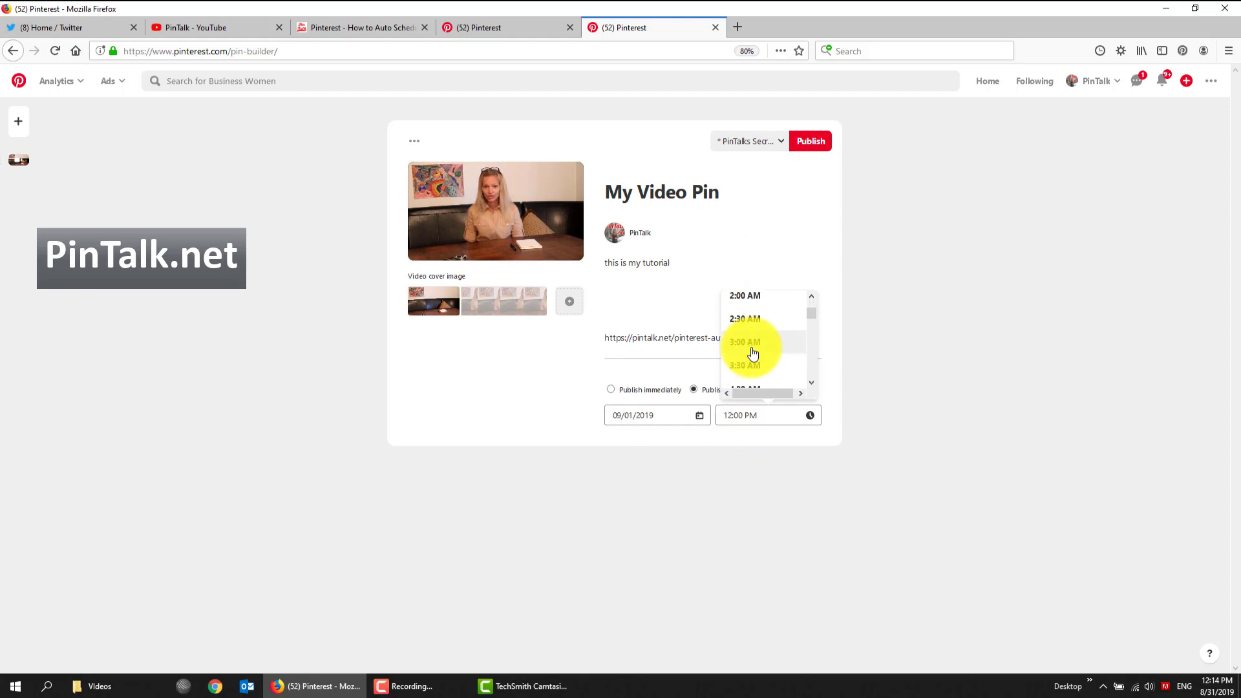
pyautogui.scroll(-10, 753, 353)
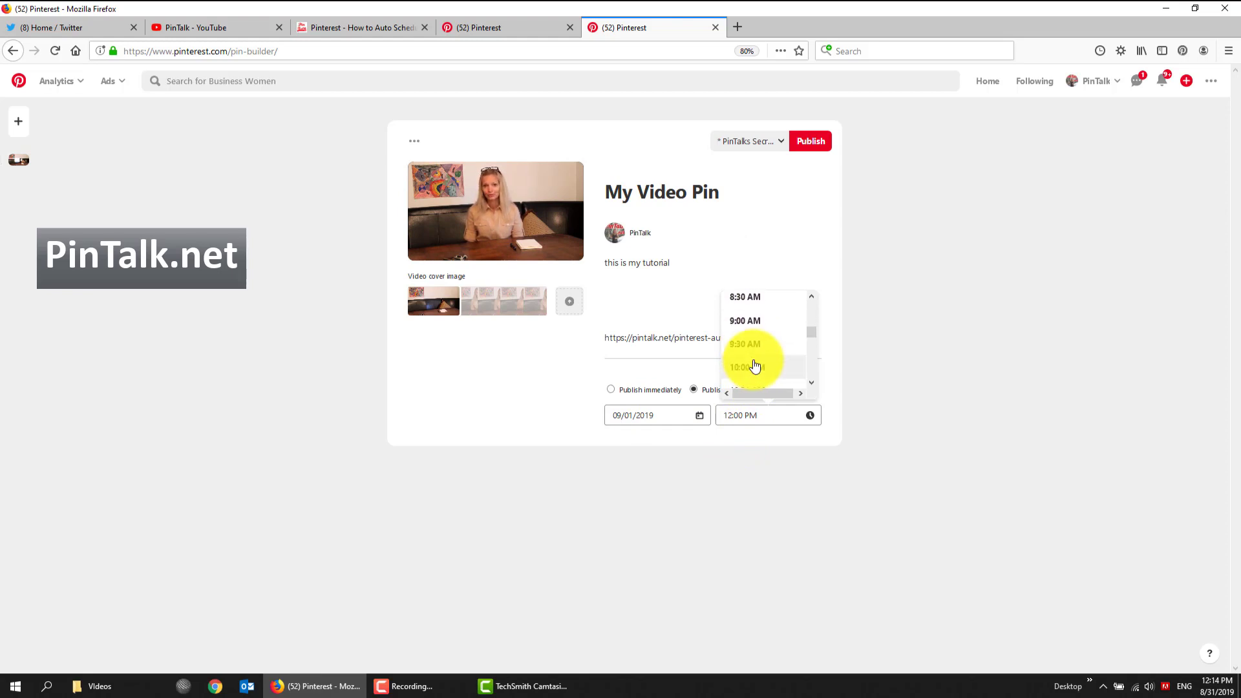
pyautogui.scroll(-4, 755, 366)
pyautogui.click(754, 366)
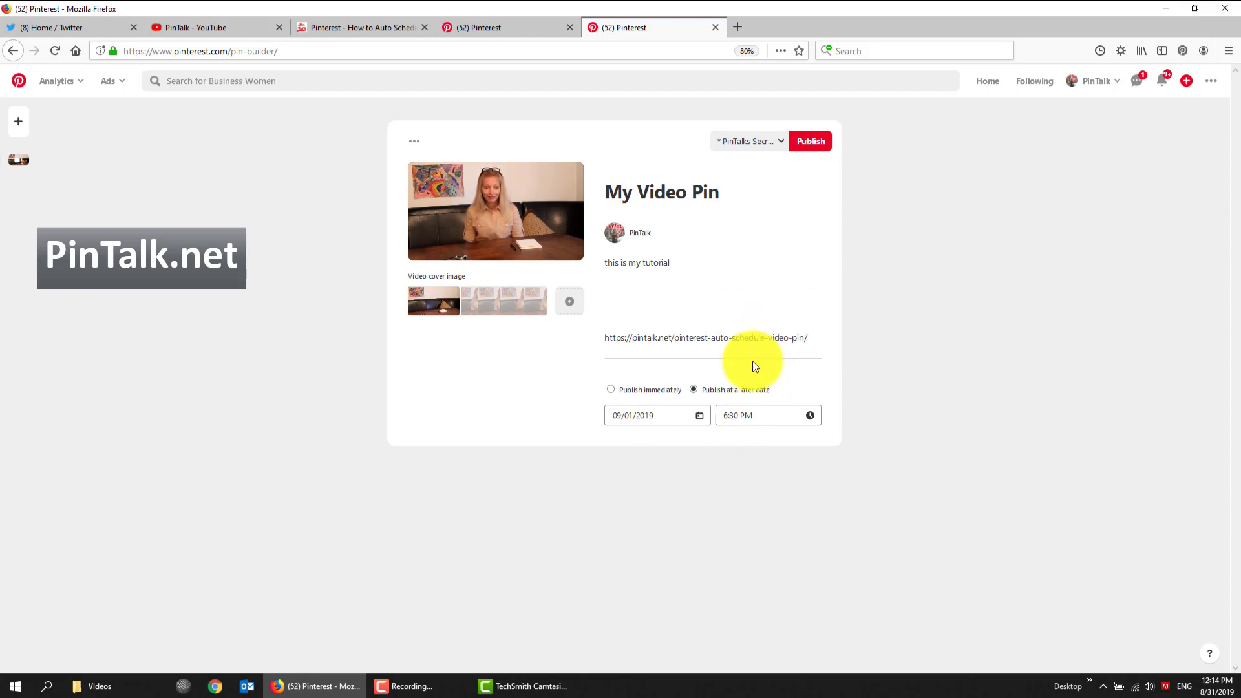
pyautogui.click(647, 421)
pyautogui.click(615, 283)
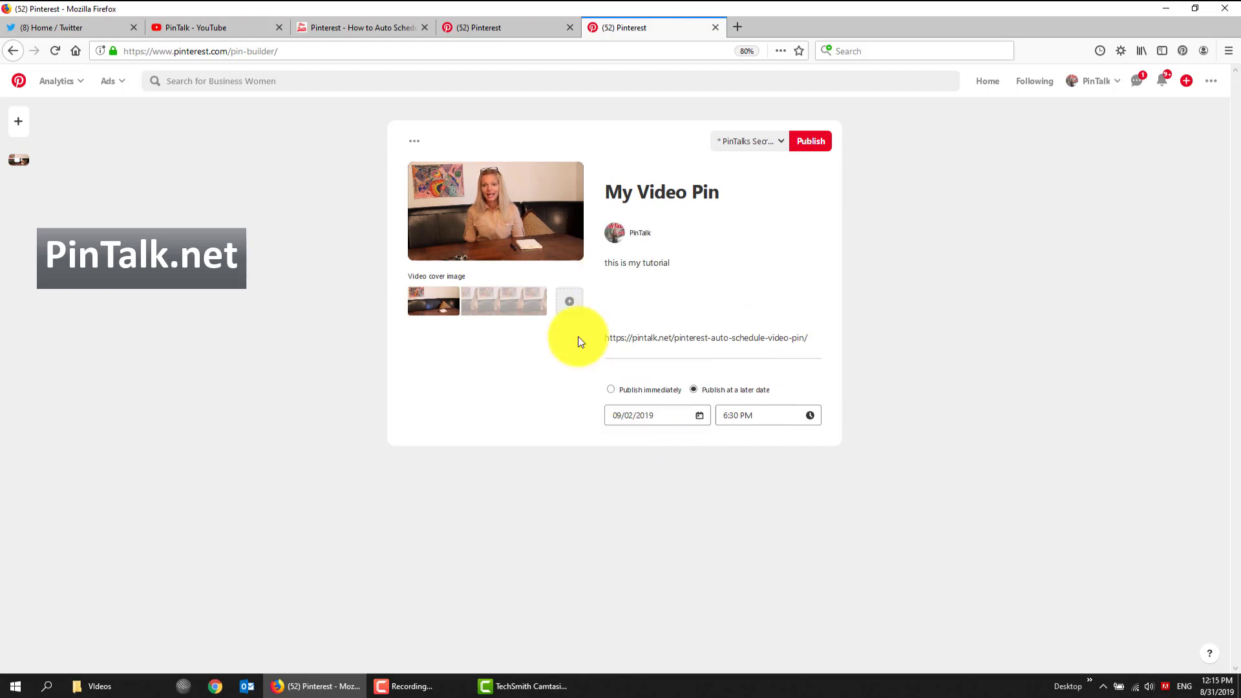
# Step: Publish the scheduled pin and view it under Scheduled Pins on the profile
pyautogui.click(812, 142)
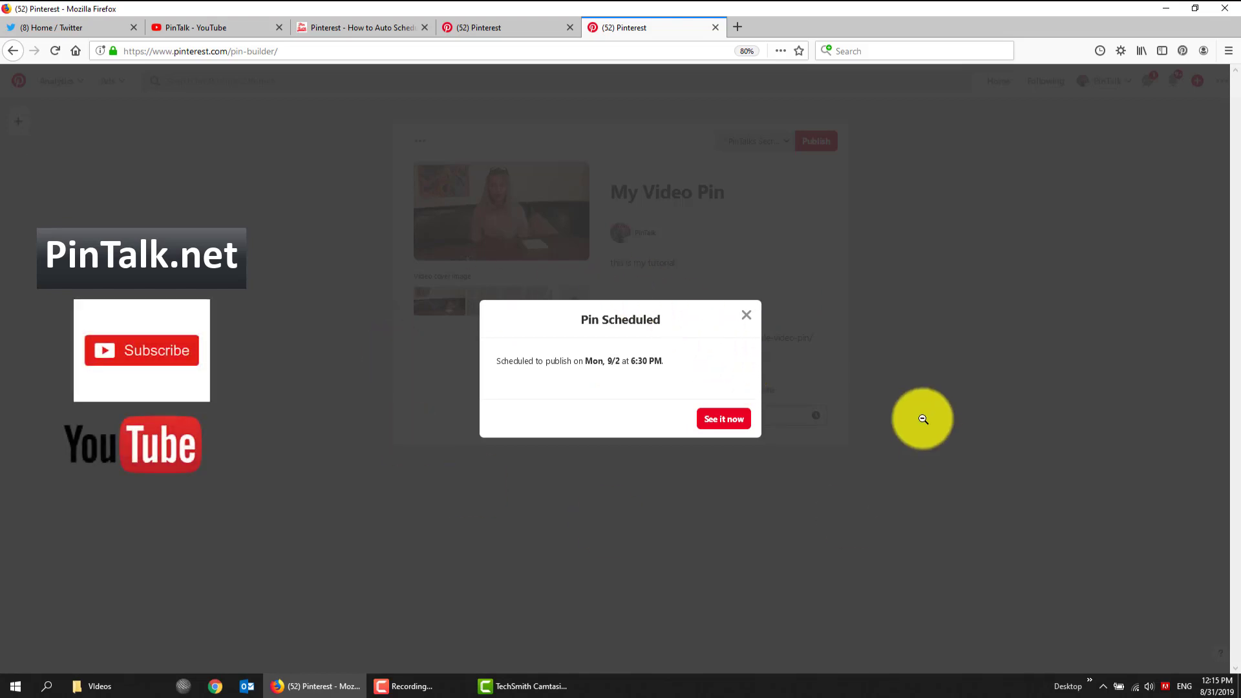
pyautogui.click(725, 421)
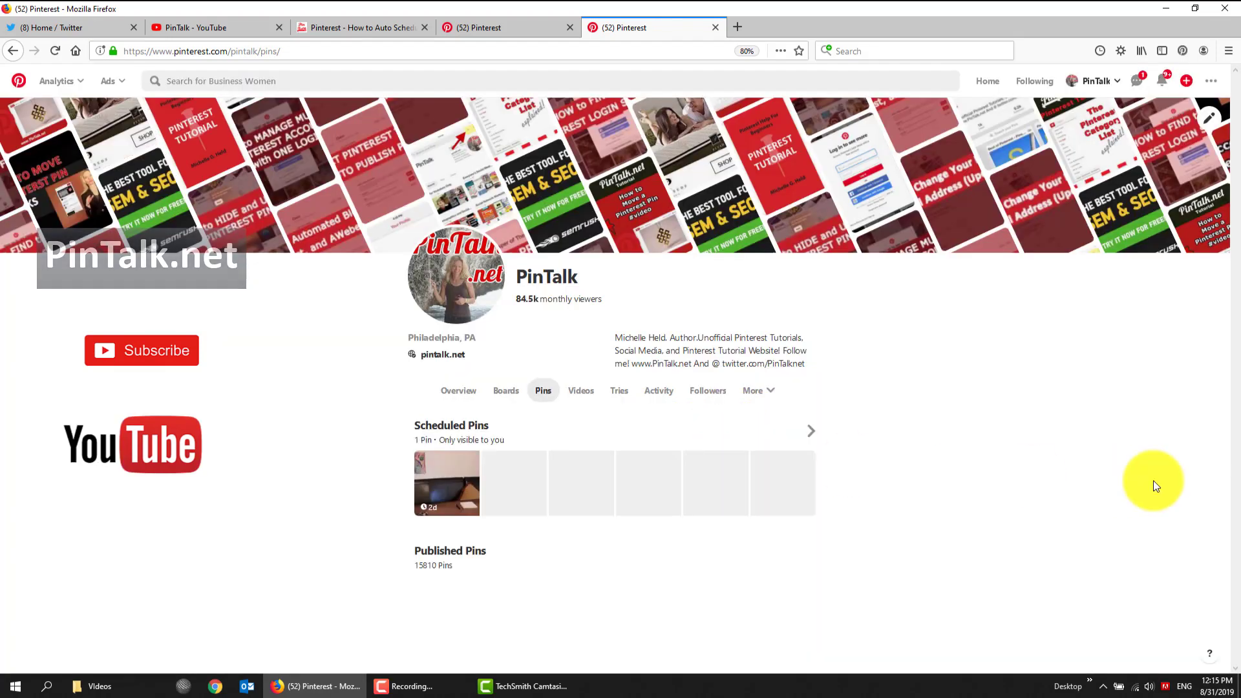
pyautogui.scroll(-3, 543, 401)
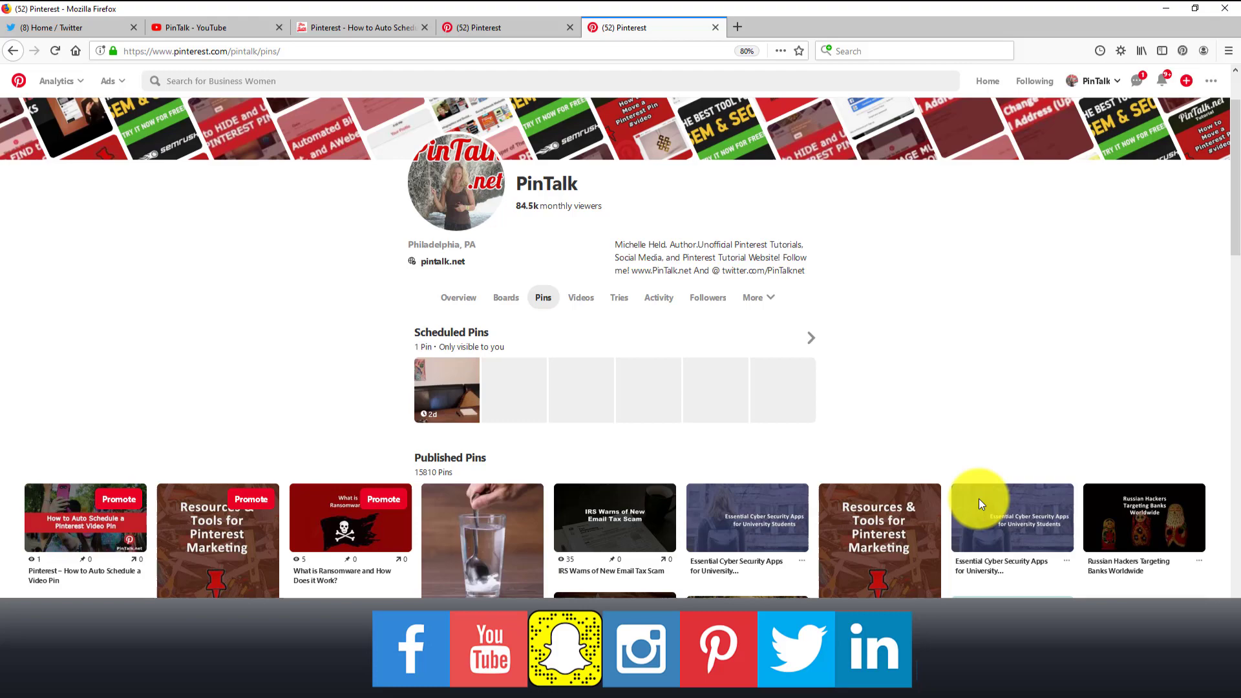
# Step: Visit the PinTalk YouTube videos tab, then return to the auto-schedule video pin article
pyautogui.click(333, 28)
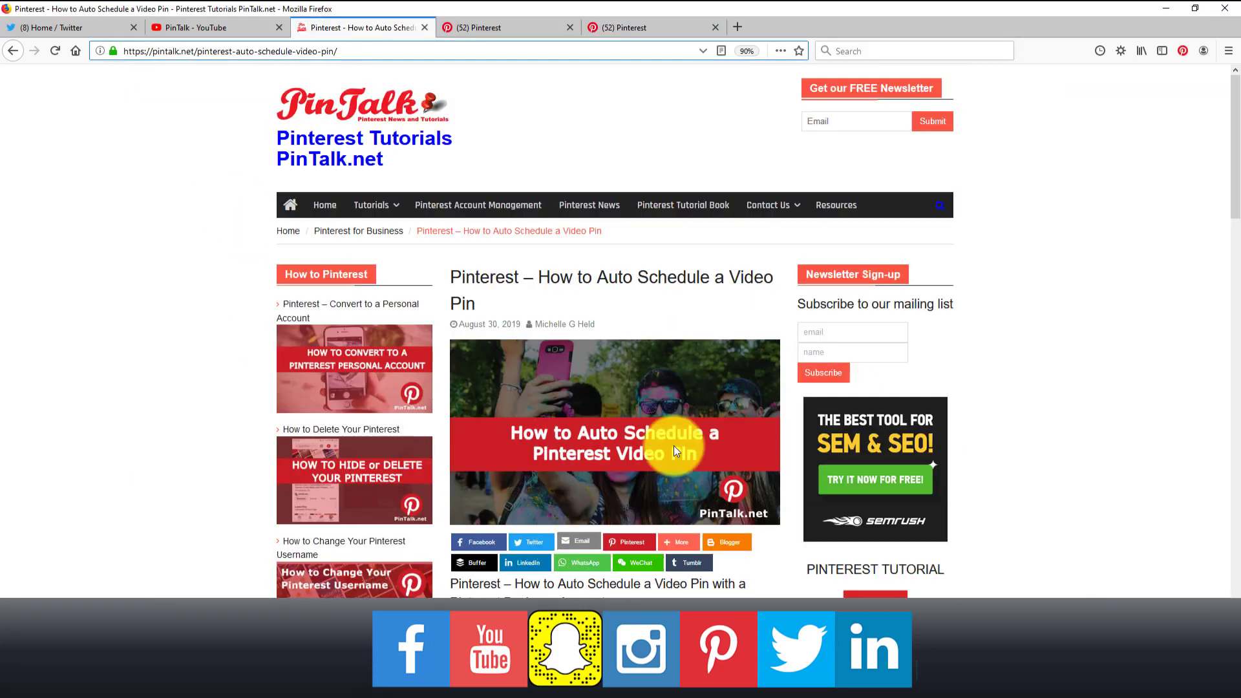
pyautogui.scroll(-3, 649, 501)
pyautogui.scroll(3, 477, 103)
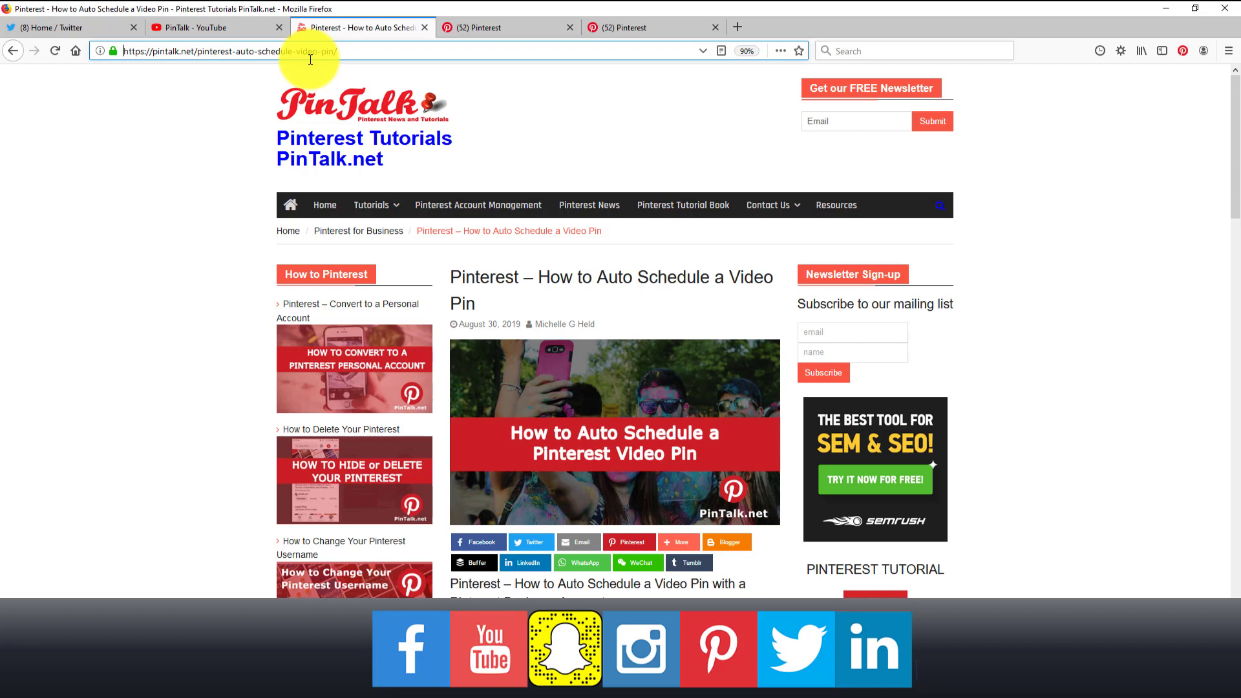
pyautogui.click(262, 29)
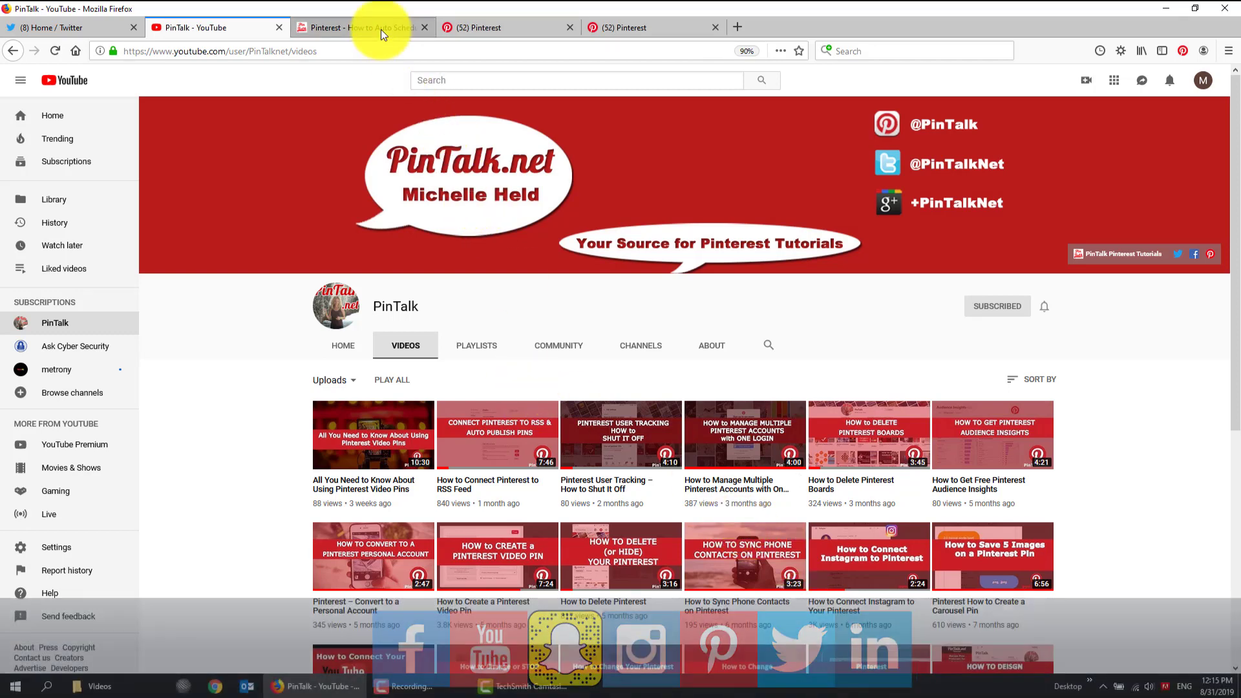
pyautogui.click(381, 29)
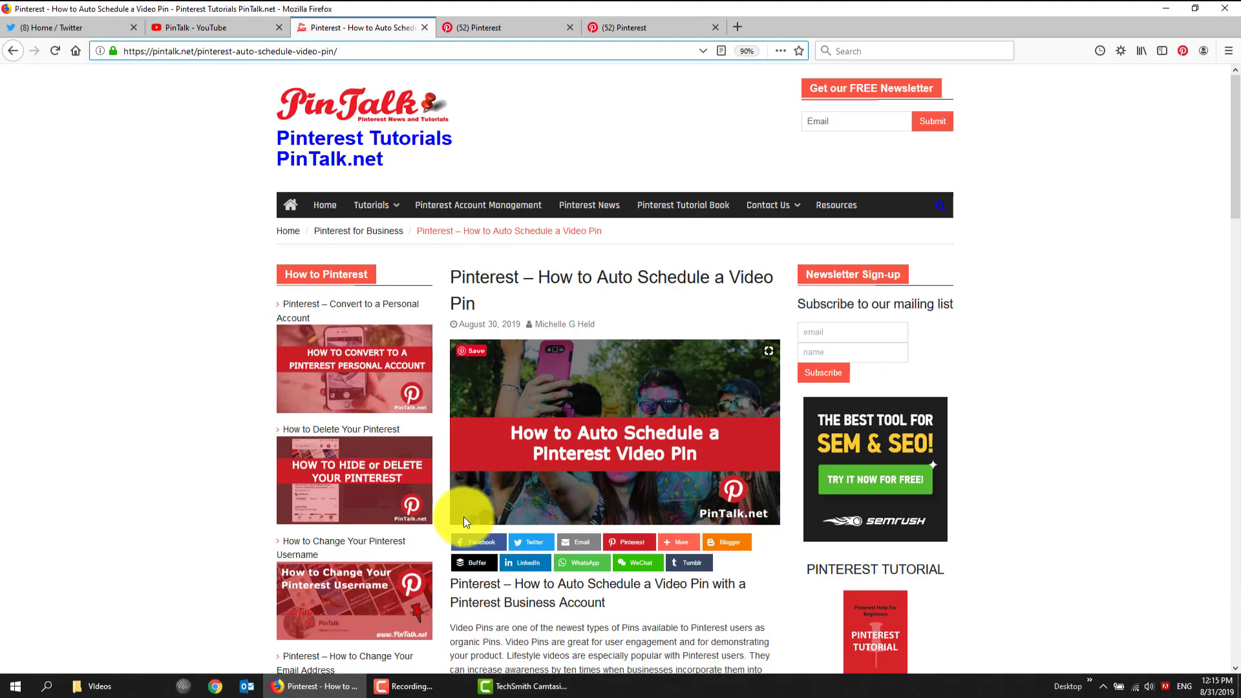